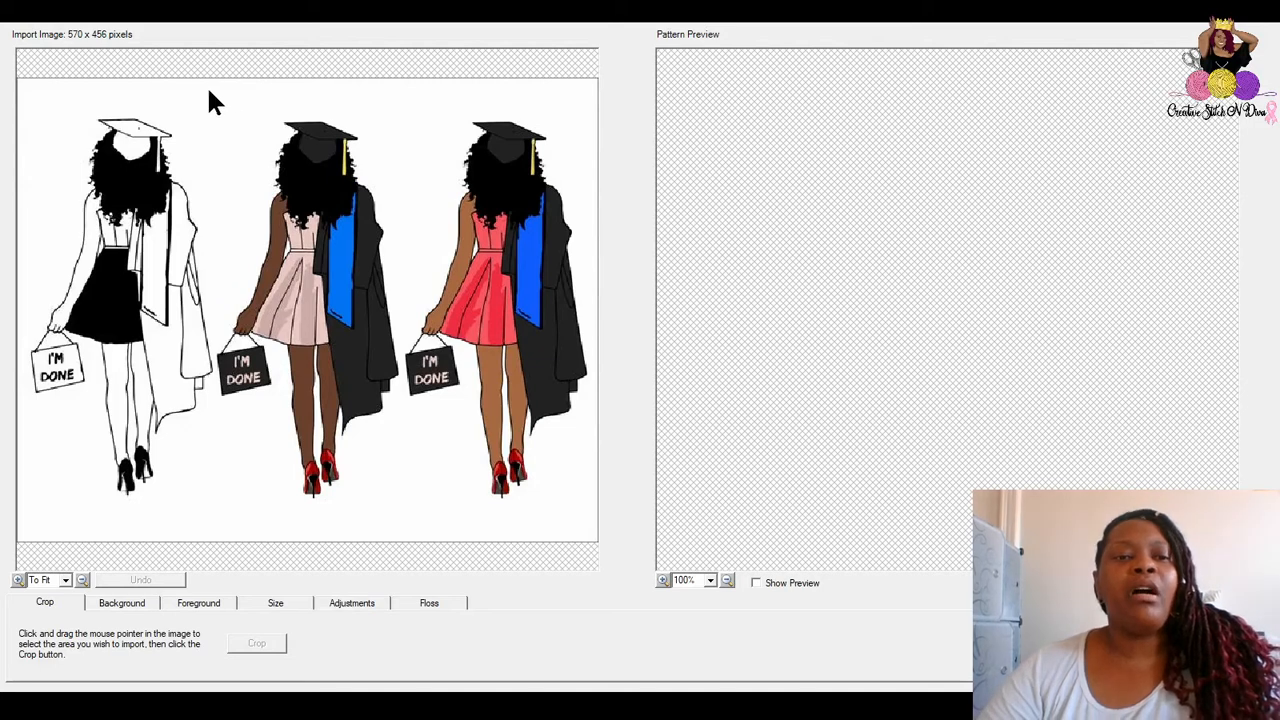
# Try cropping the image to the middle graduate in the pink dress, and undo the crop
pyautogui.moveTo(194, 105); pyautogui.dragTo(405, 504)
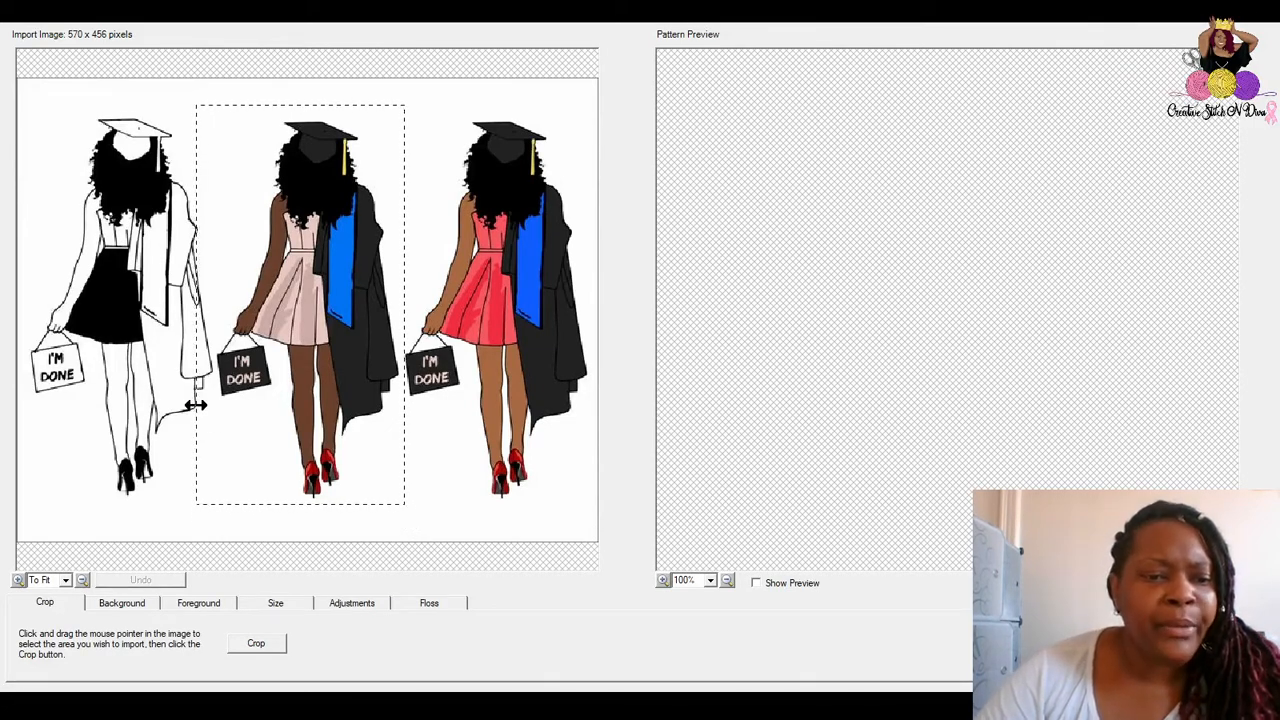
pyautogui.moveTo(194, 405); pyautogui.dragTo(214, 405)
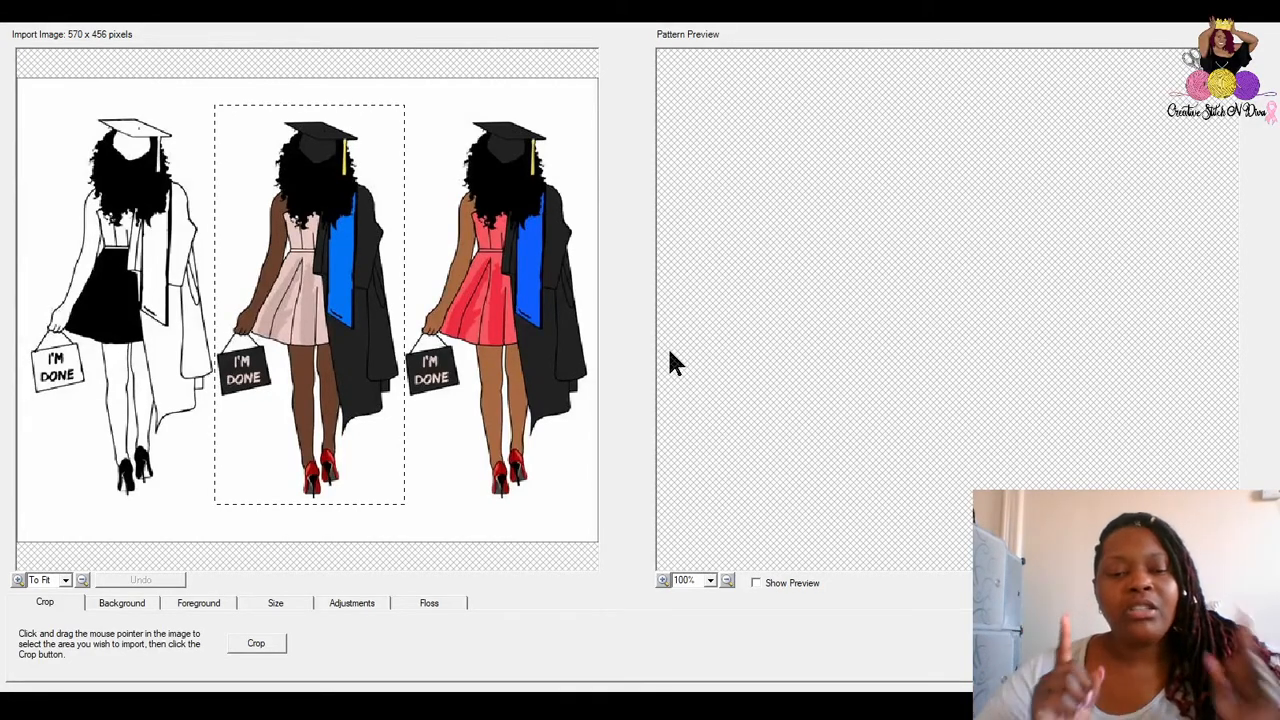
pyautogui.click(256, 646)
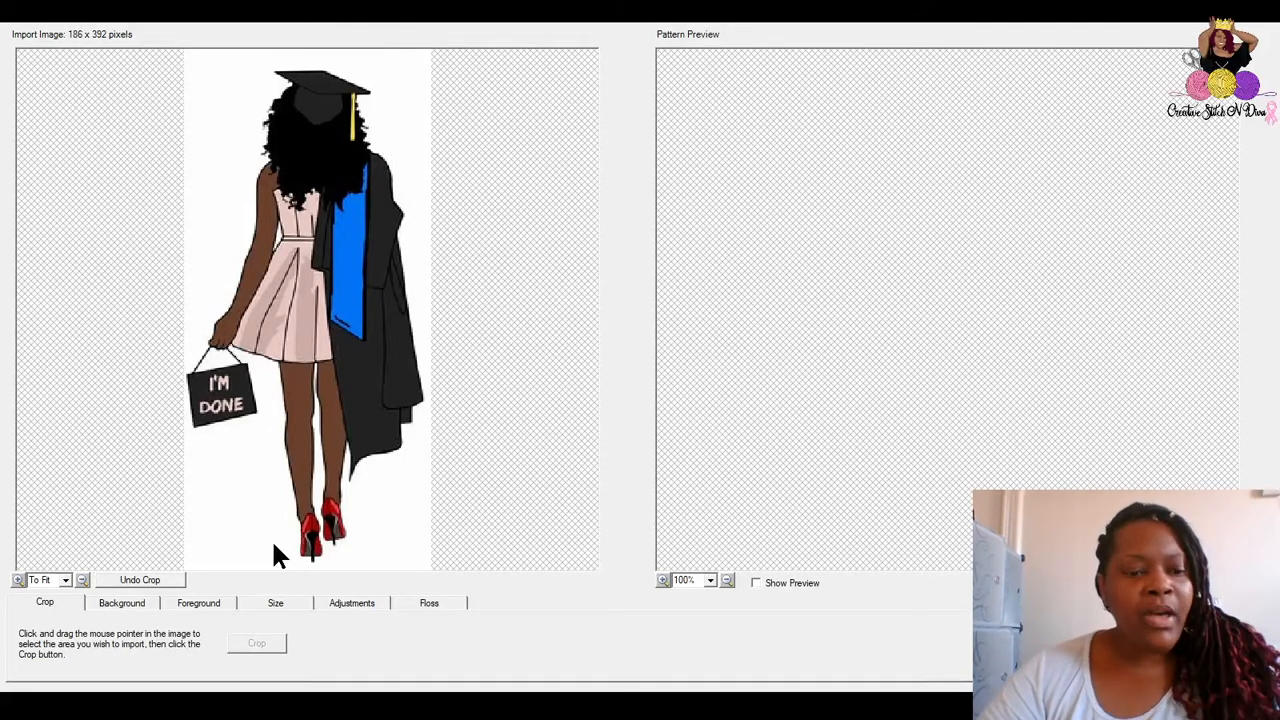
pyautogui.click(162, 579)
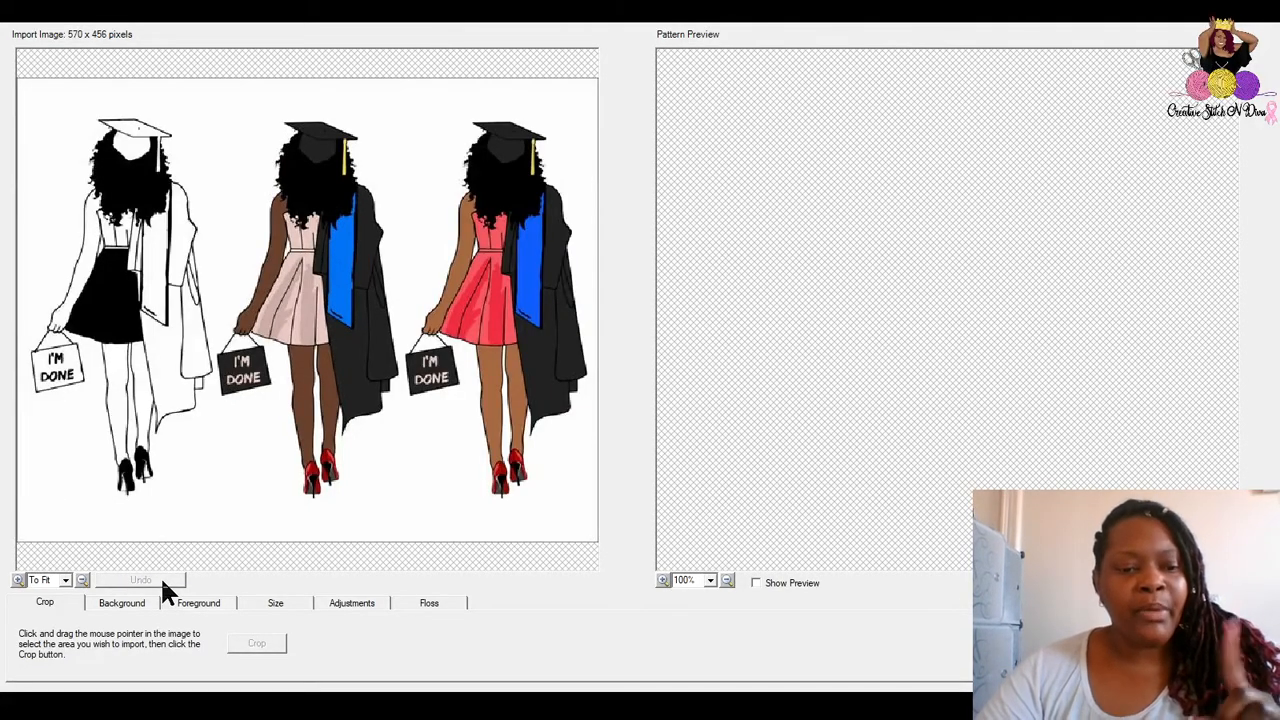
# Set the pattern size to 150 stitches wide and 150 stitches high, without keeping the aspect ratio
pyautogui.click(276, 603)
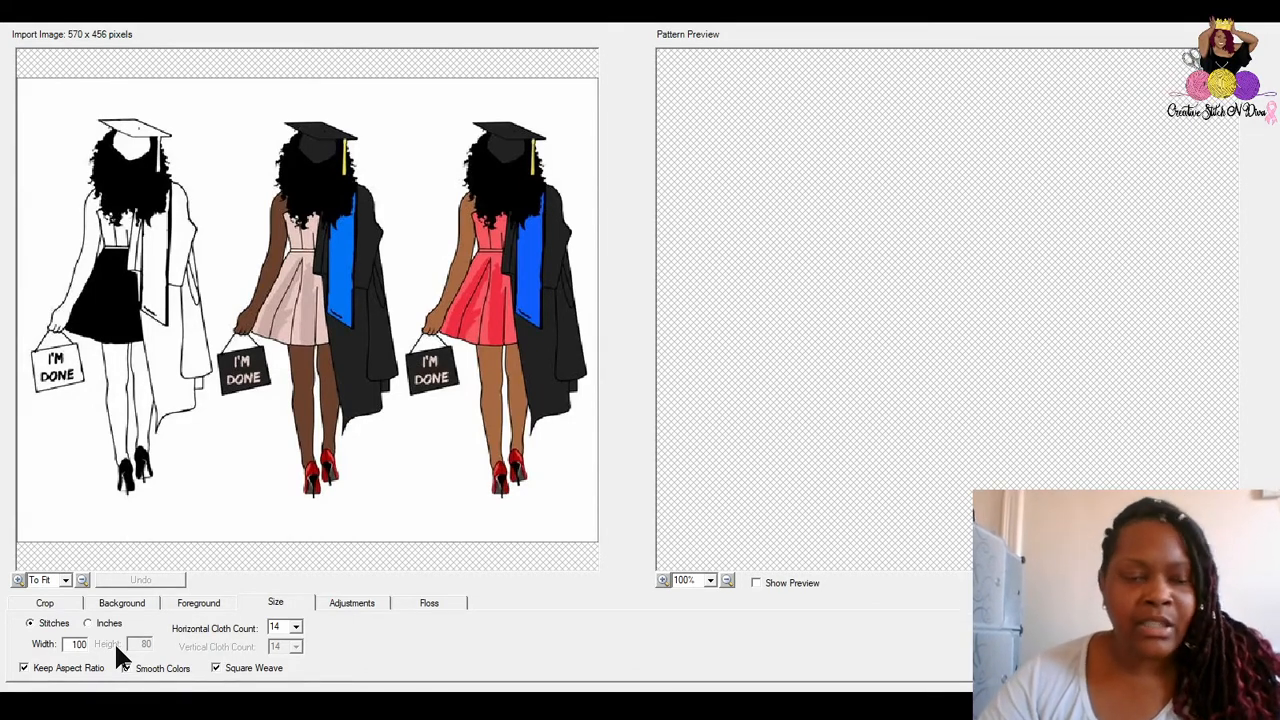
pyautogui.moveTo(66, 645); pyautogui.dragTo(163, 646)
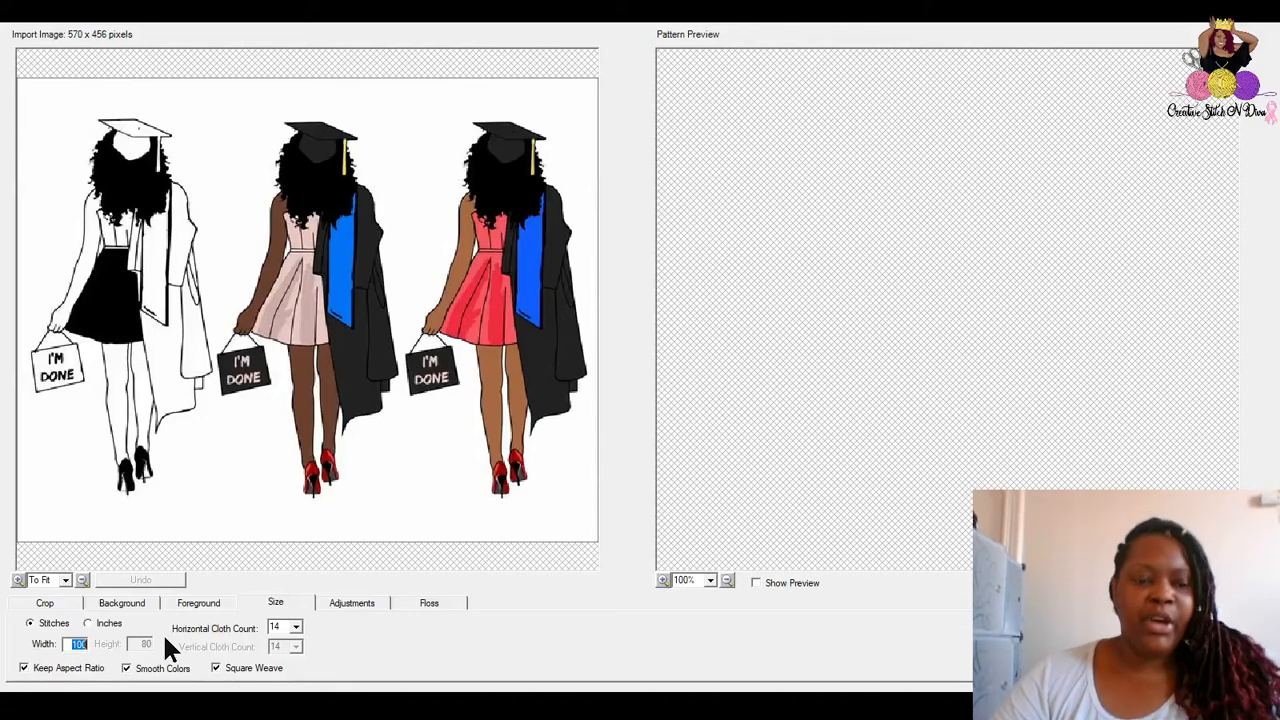
pyautogui.write('150')
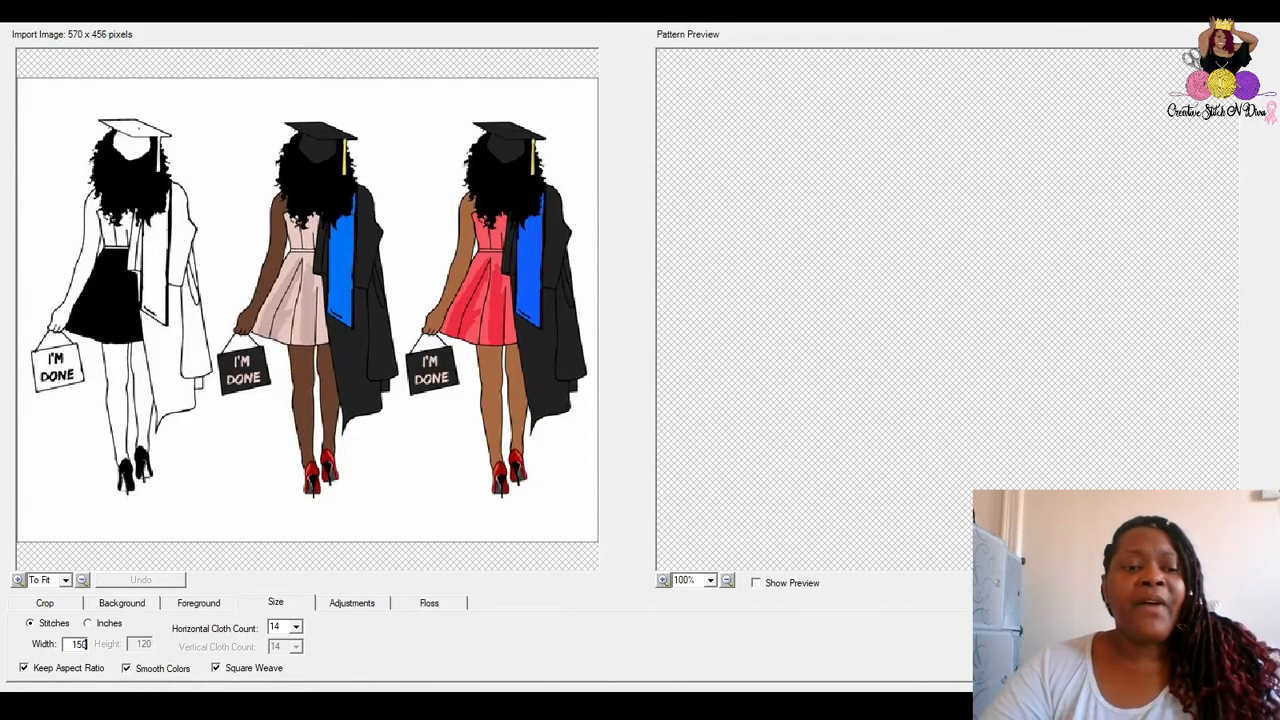
pyautogui.click(24, 668)
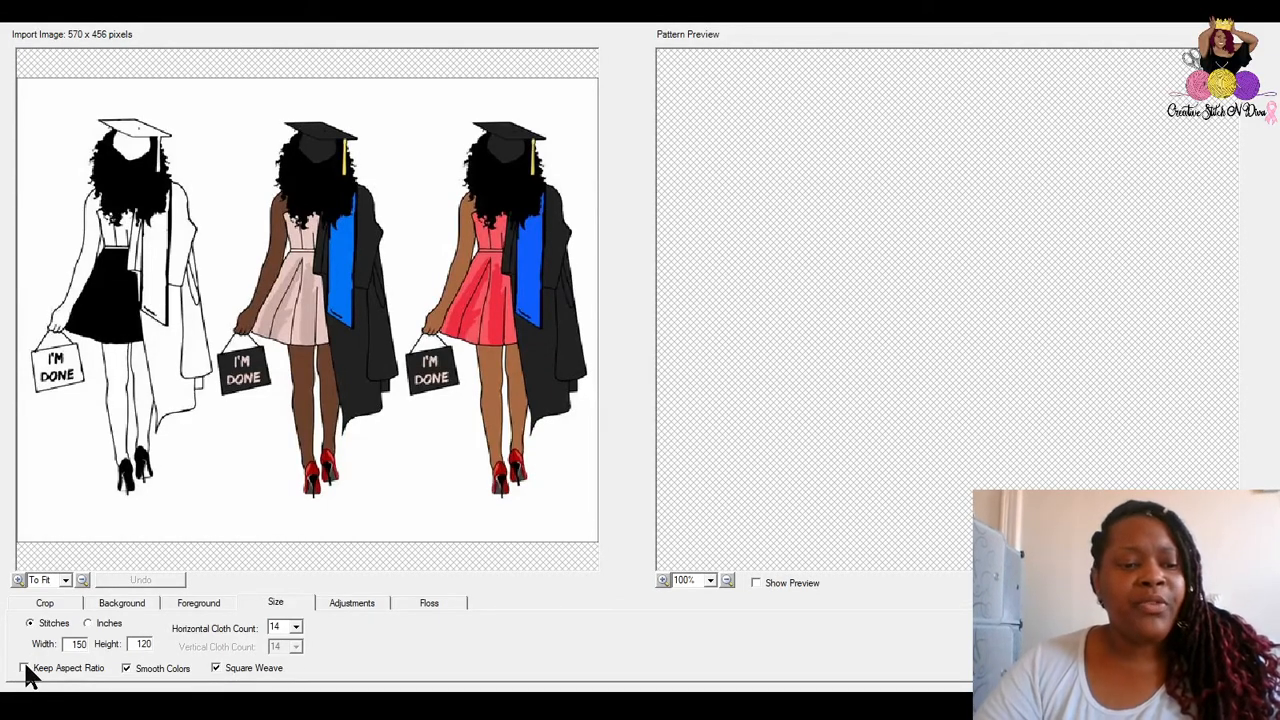
pyautogui.doubleClick(133, 644)
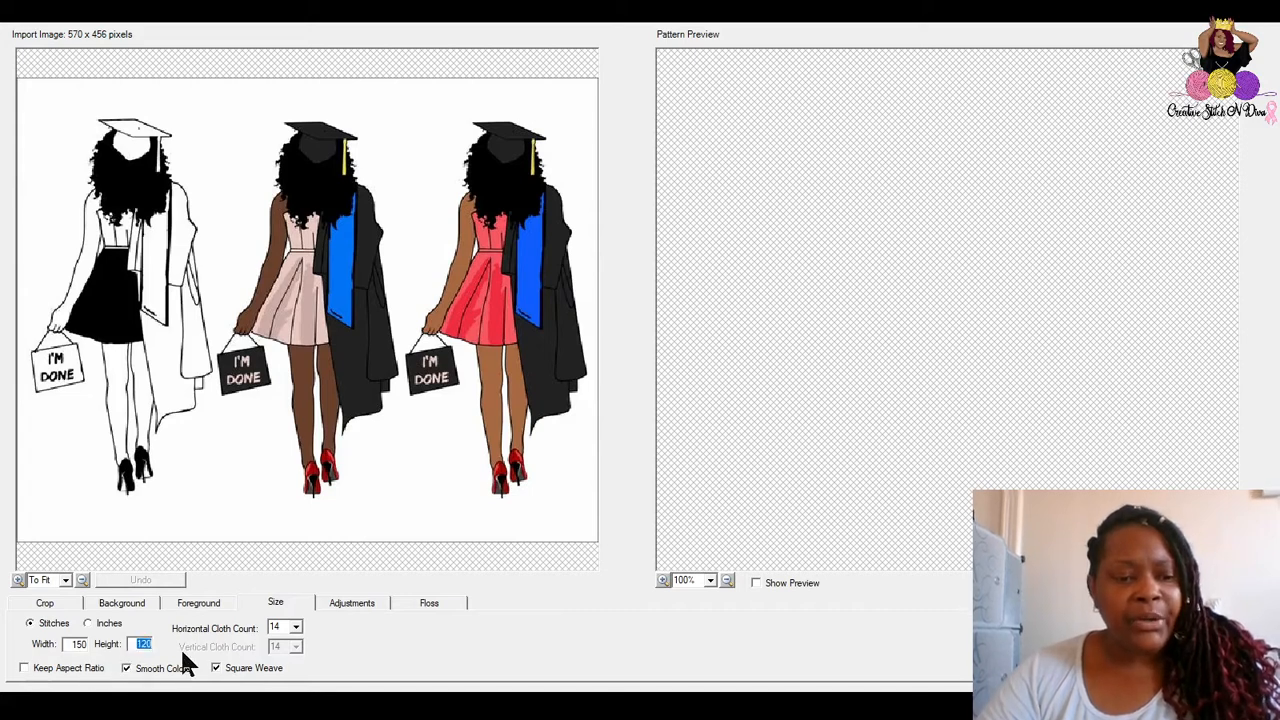
pyautogui.write('150')
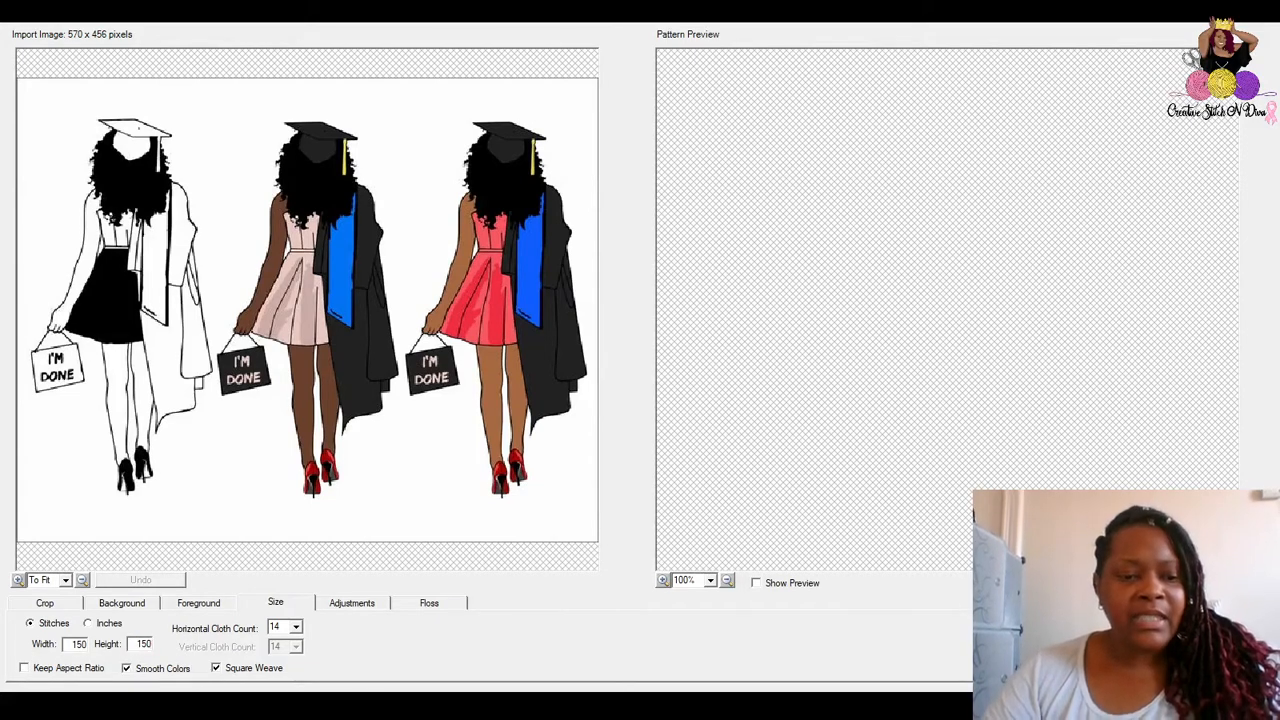
# Show the pattern preview and scale it to fit its pane
pyautogui.click(757, 582)
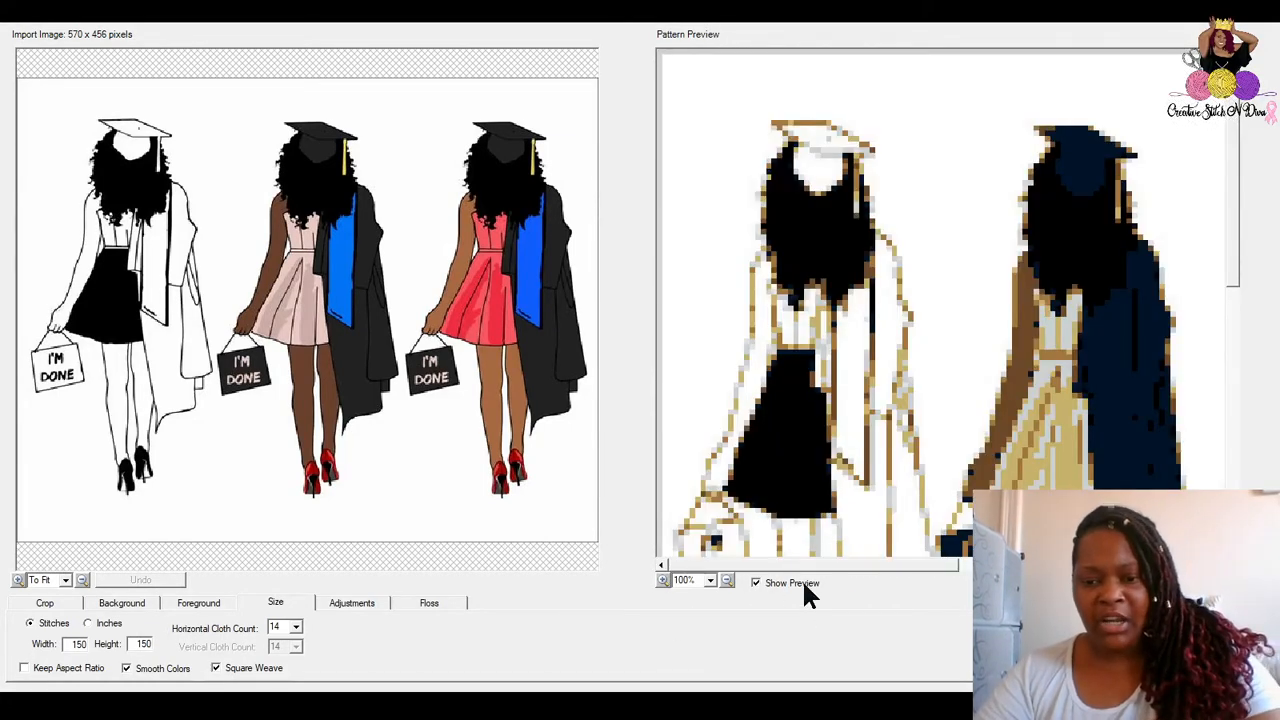
pyautogui.click(708, 579)
pyautogui.click(696, 591)
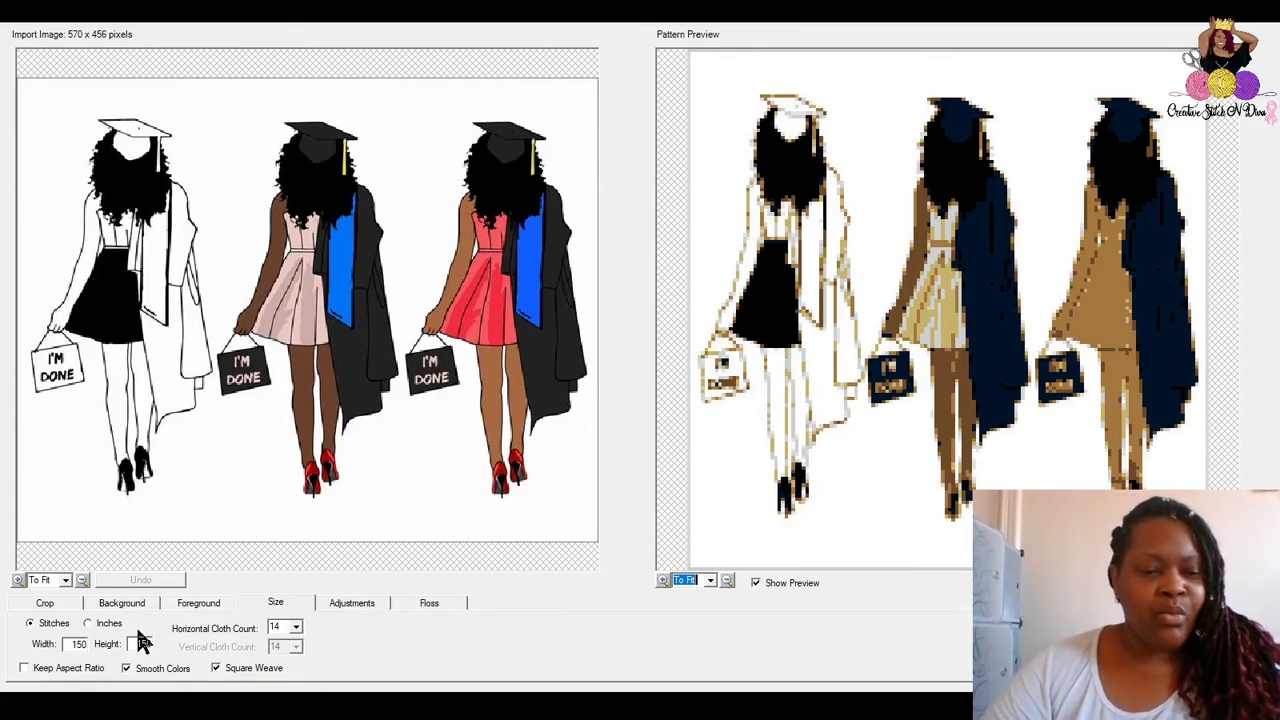
# Crop the image closely around the middle graduate in the pink dress, including the "I'M DONE" bag
pyautogui.click(48, 602)
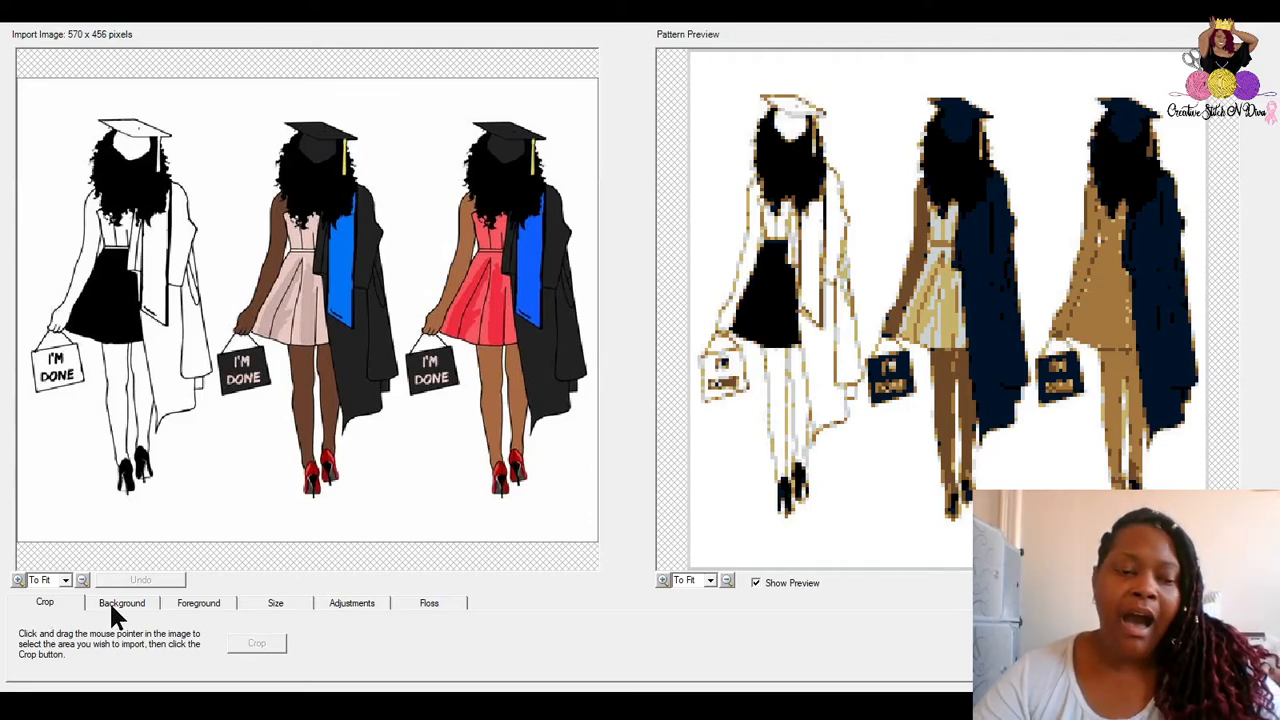
pyautogui.moveTo(220, 86); pyautogui.dragTo(403, 530)
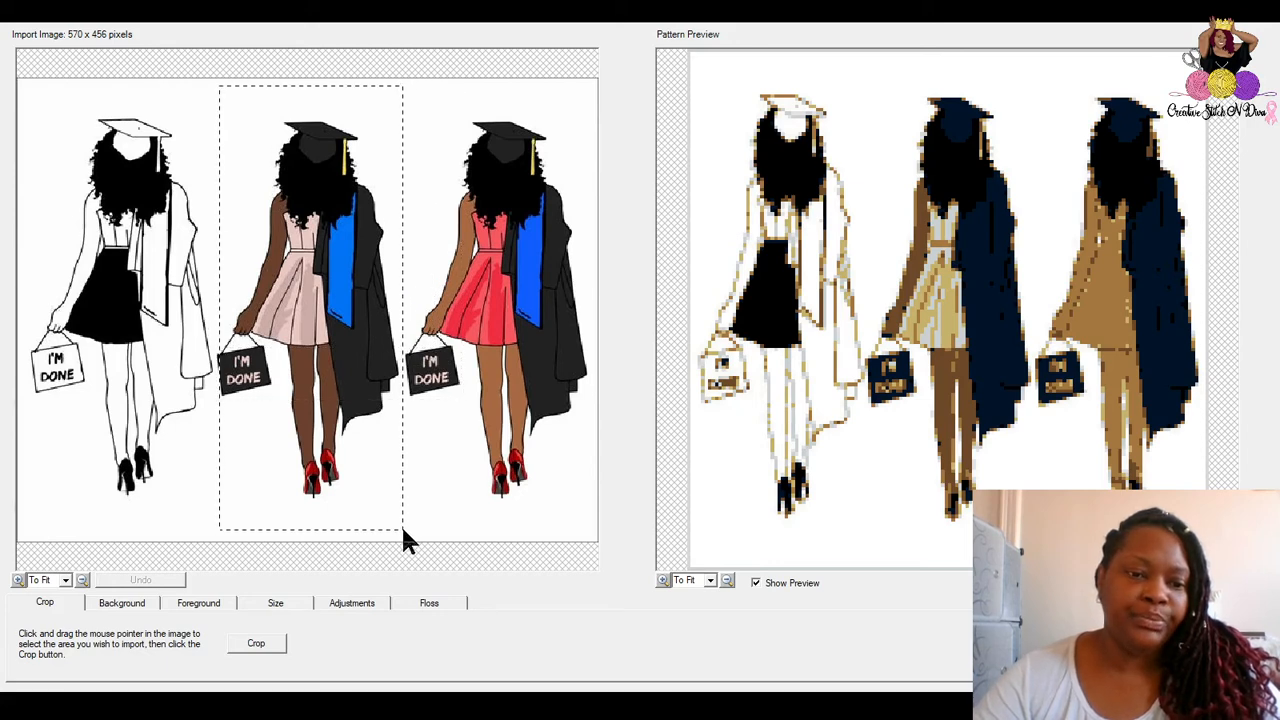
pyautogui.moveTo(217, 320); pyautogui.dragTo(213, 321)
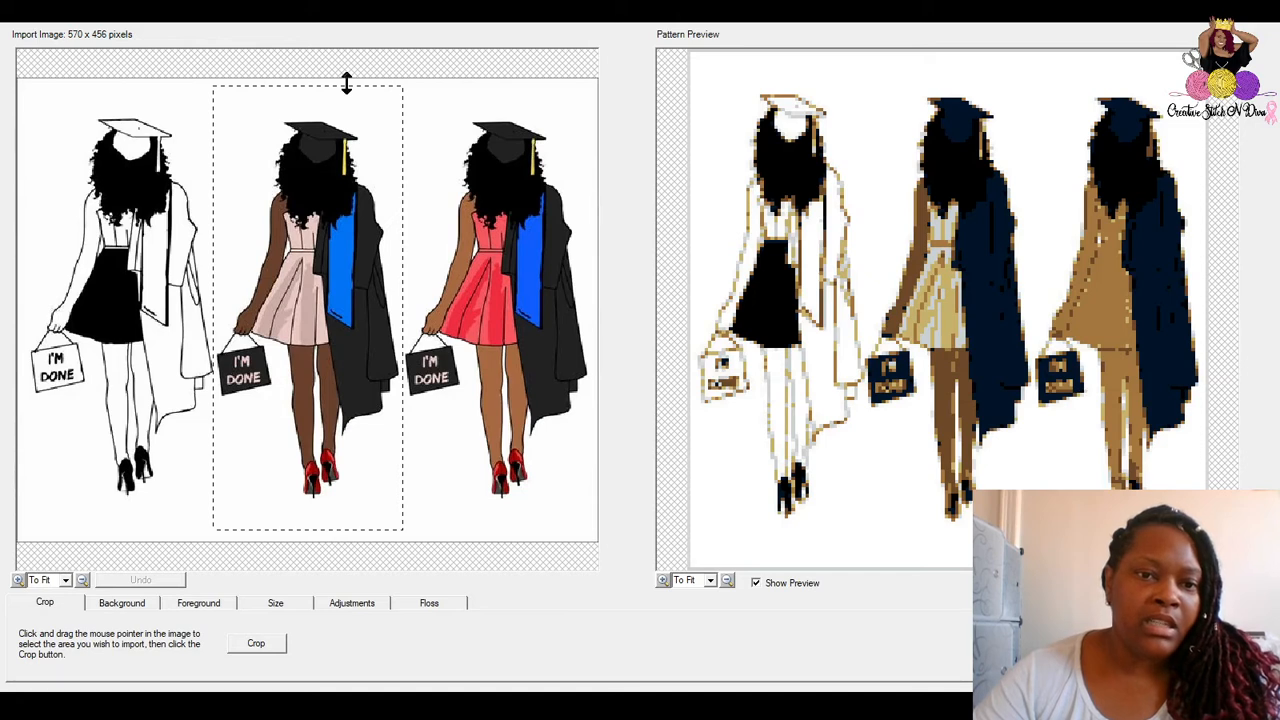
pyautogui.moveTo(346, 84); pyautogui.dragTo(360, 109)
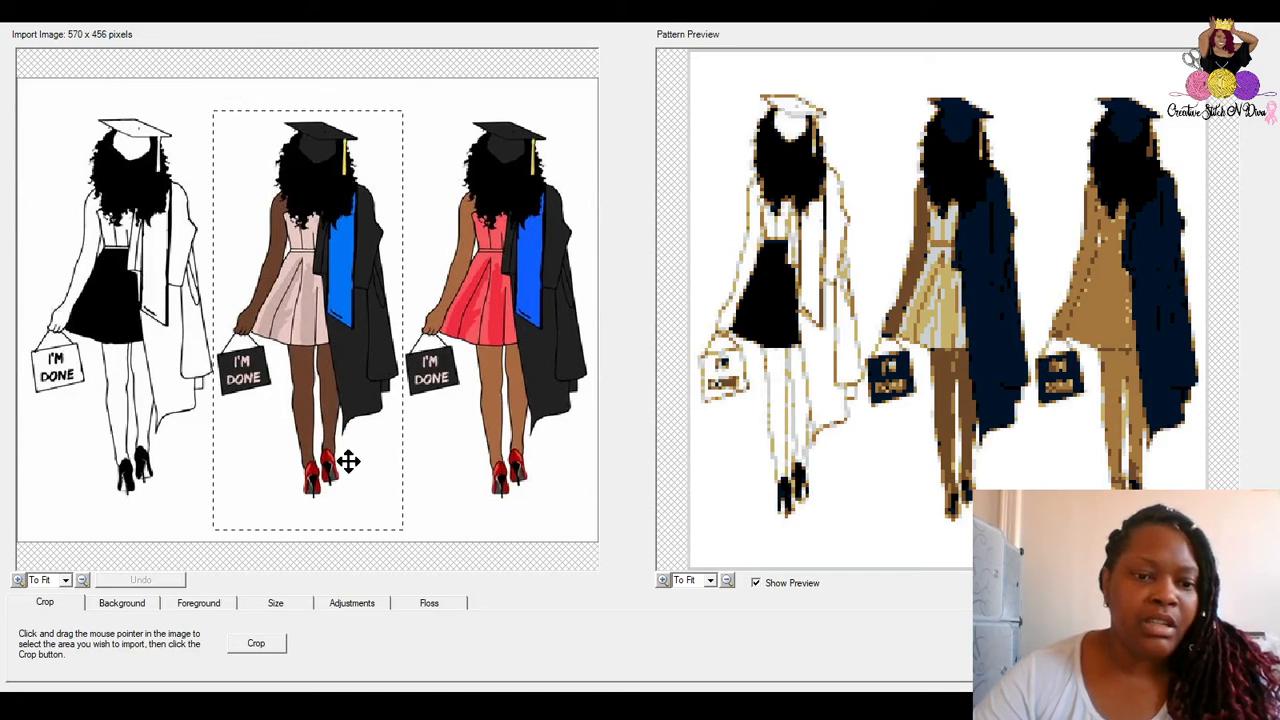
pyautogui.moveTo(360, 529); pyautogui.dragTo(366, 510)
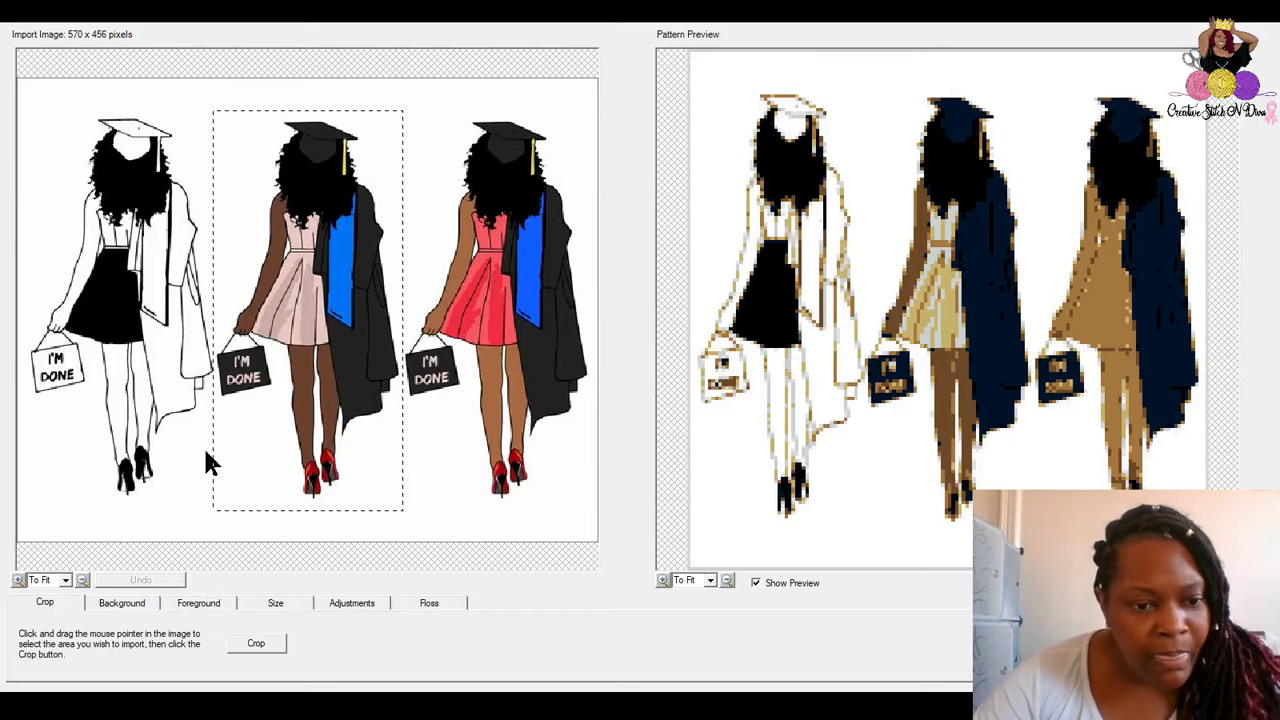
pyautogui.moveTo(214, 451); pyautogui.dragTo(215, 456)
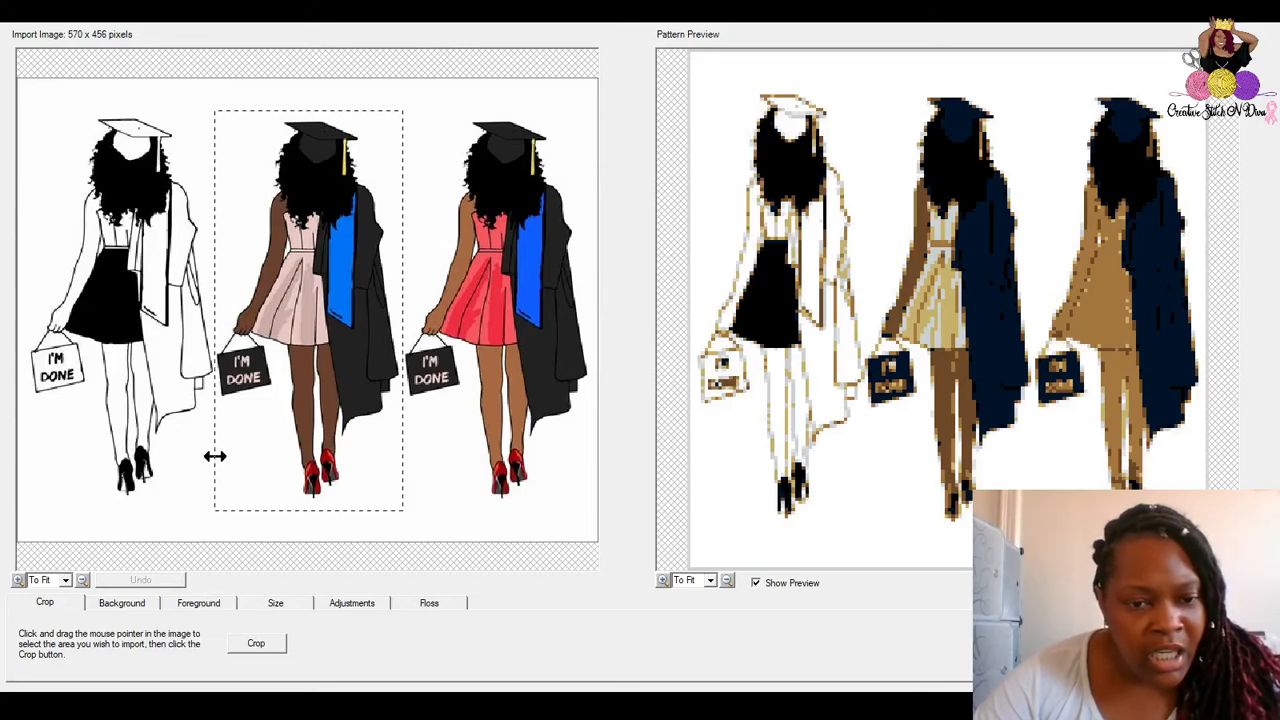
pyautogui.click(270, 643)
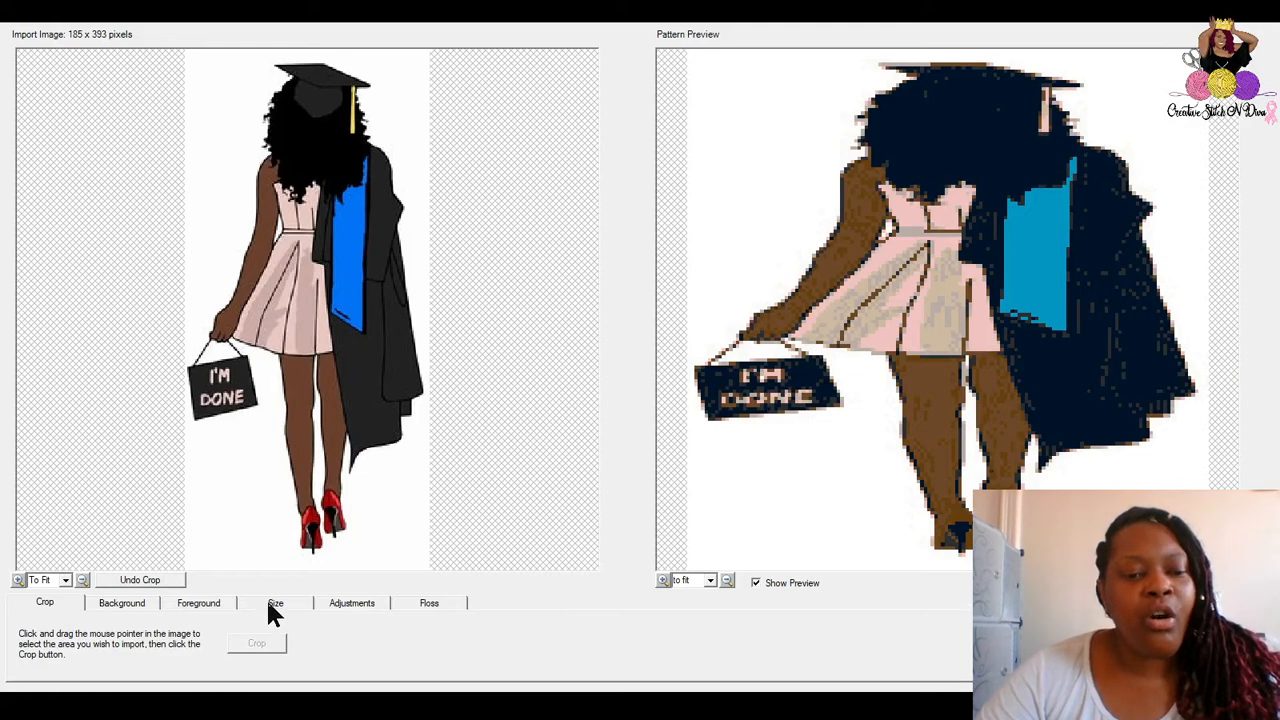
# Set the cropped pattern's width to 100 stitches
pyautogui.click(274, 604)
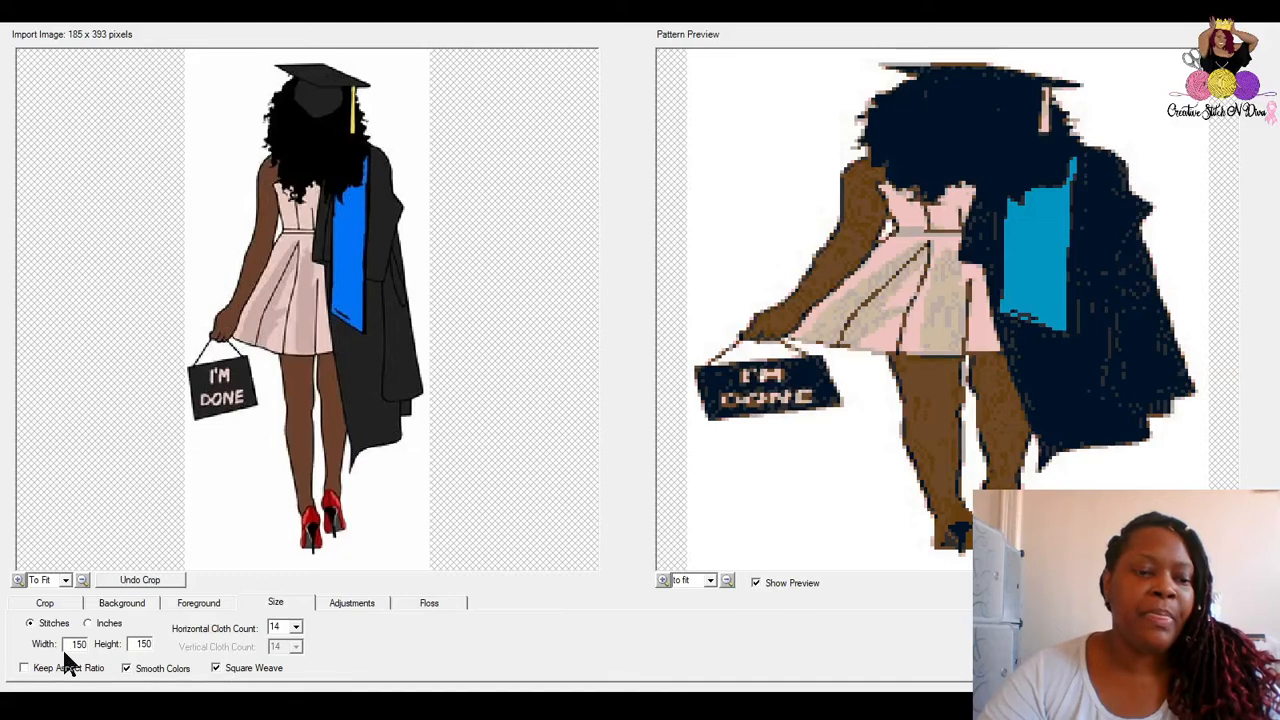
pyautogui.moveTo(64, 645); pyautogui.dragTo(113, 652)
pyautogui.write('100')
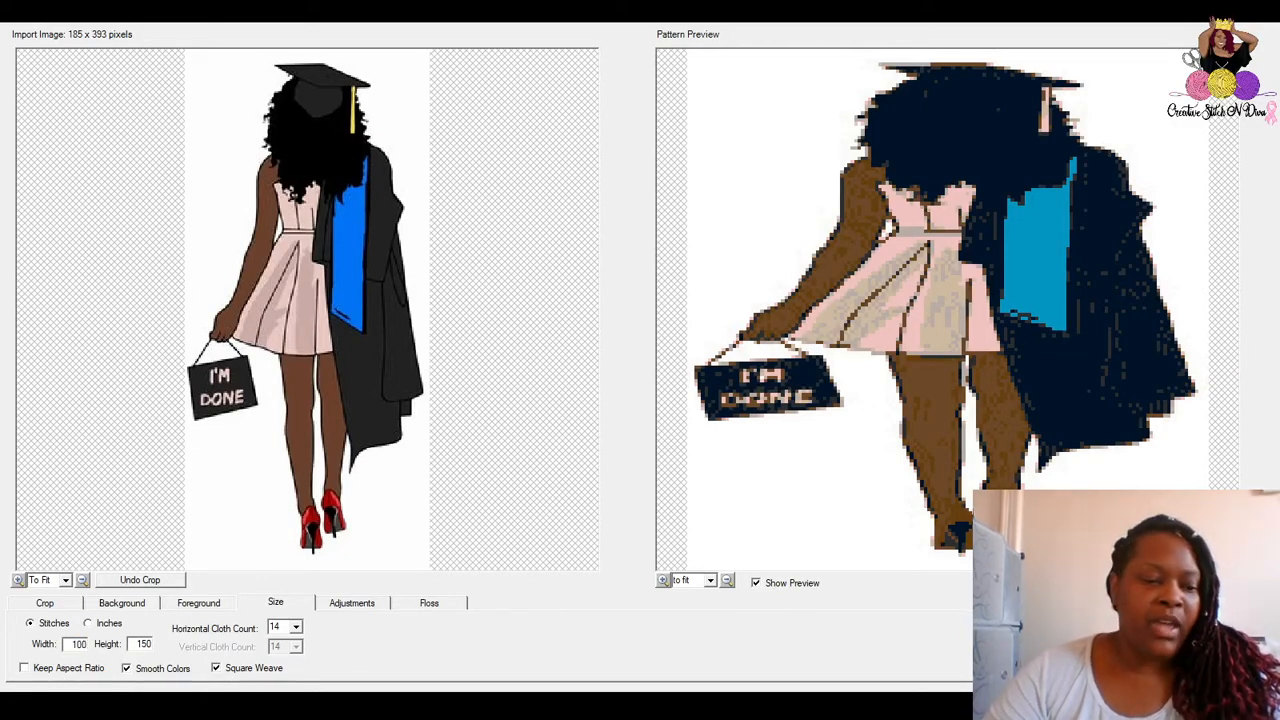
# Keep the aspect ratio, try a pattern width of 150 stitches, and return the width to 100
pyautogui.click(24, 668)
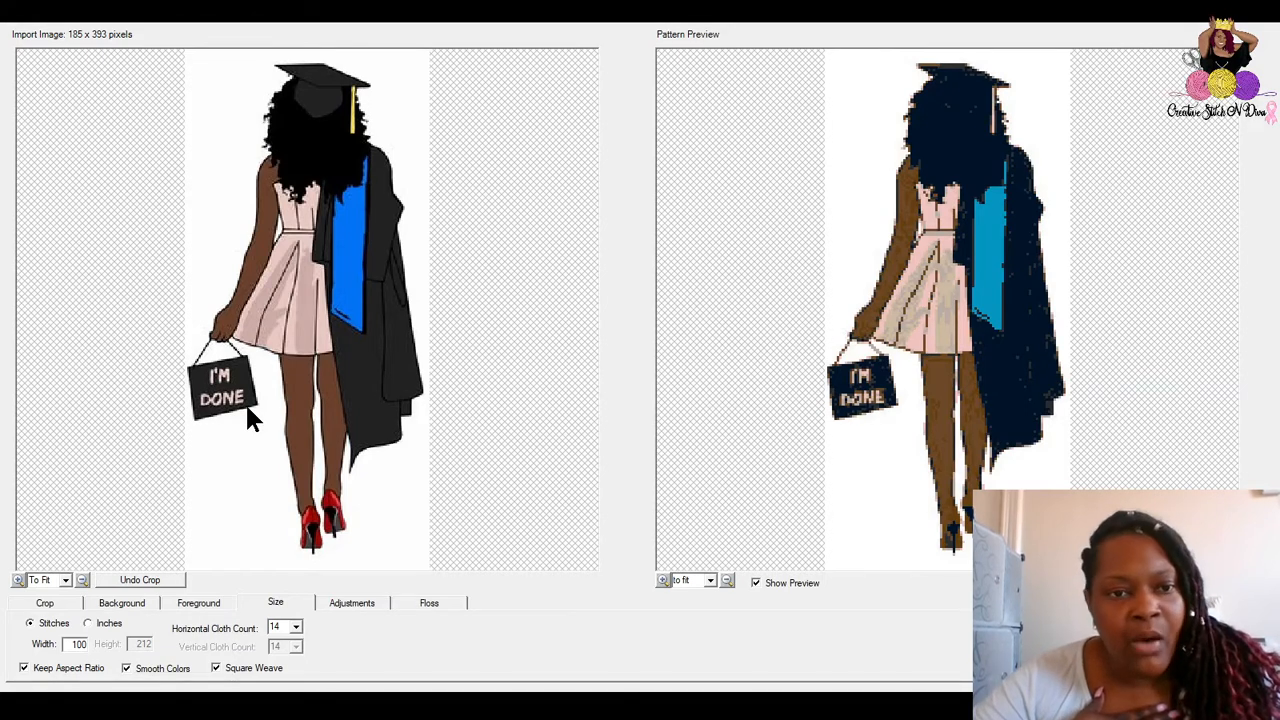
pyautogui.doubleClick(70, 644)
pyautogui.write('150')
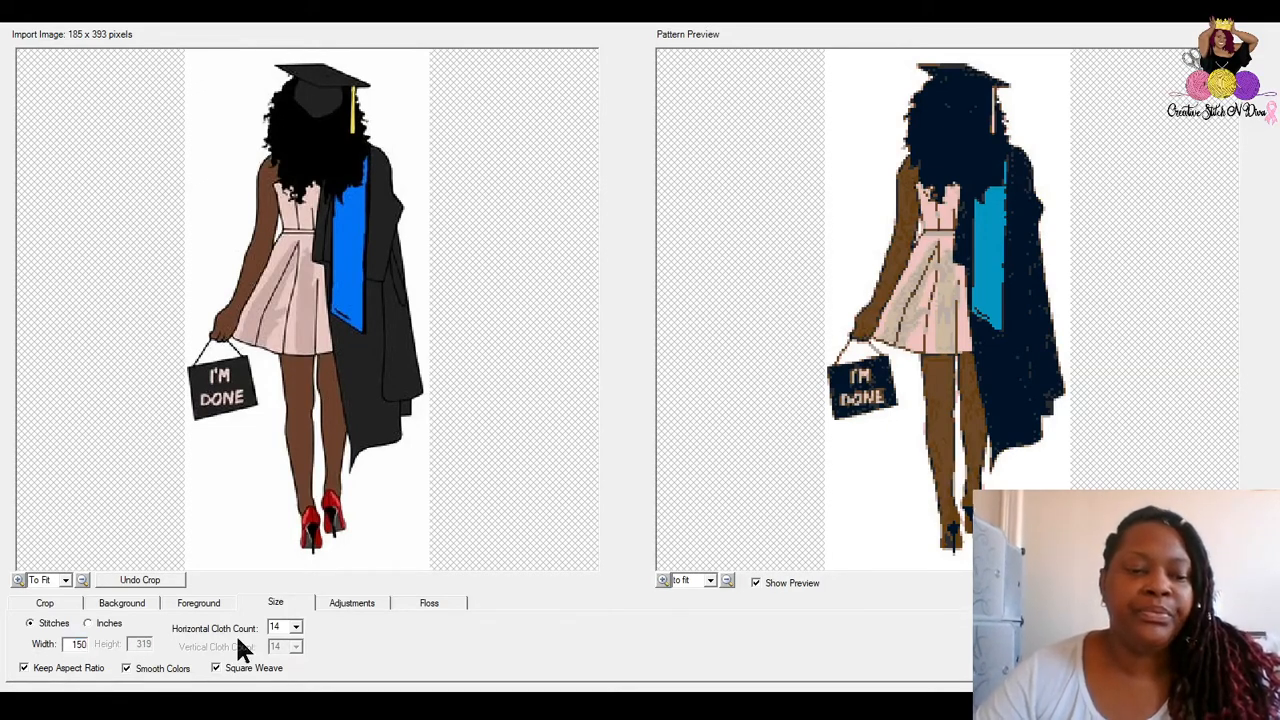
pyautogui.press('Return')
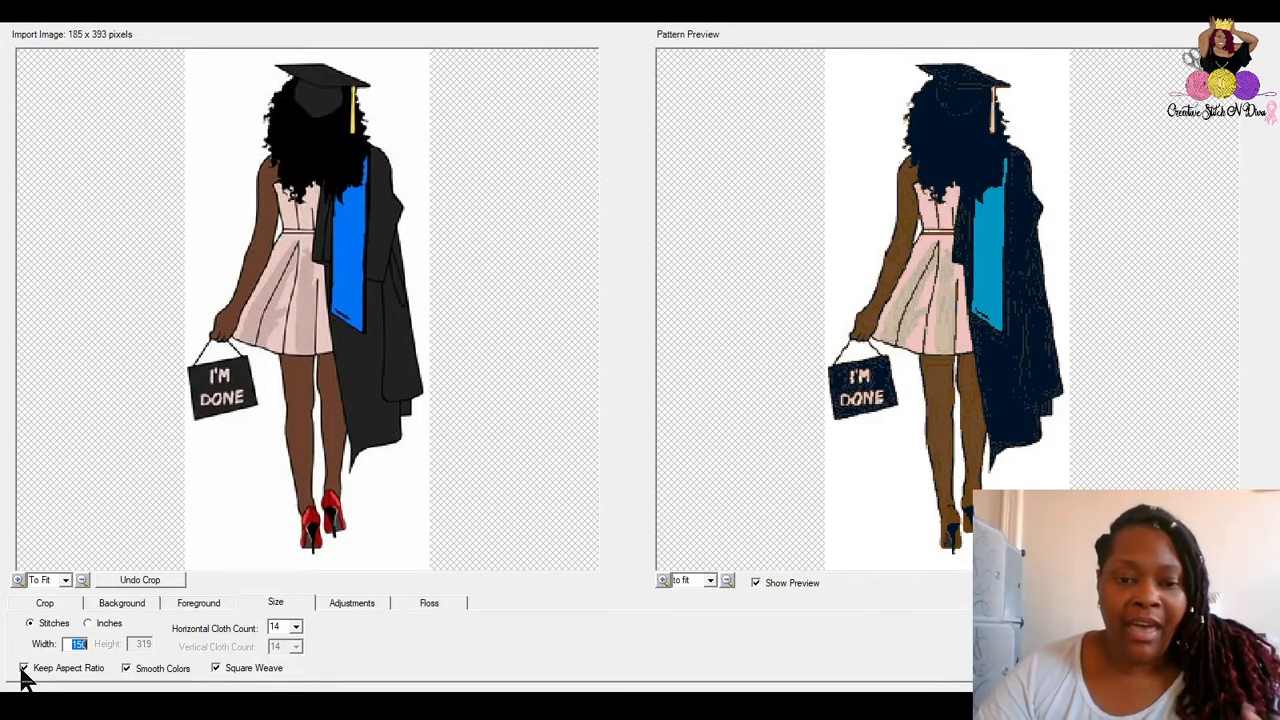
pyautogui.write('100')
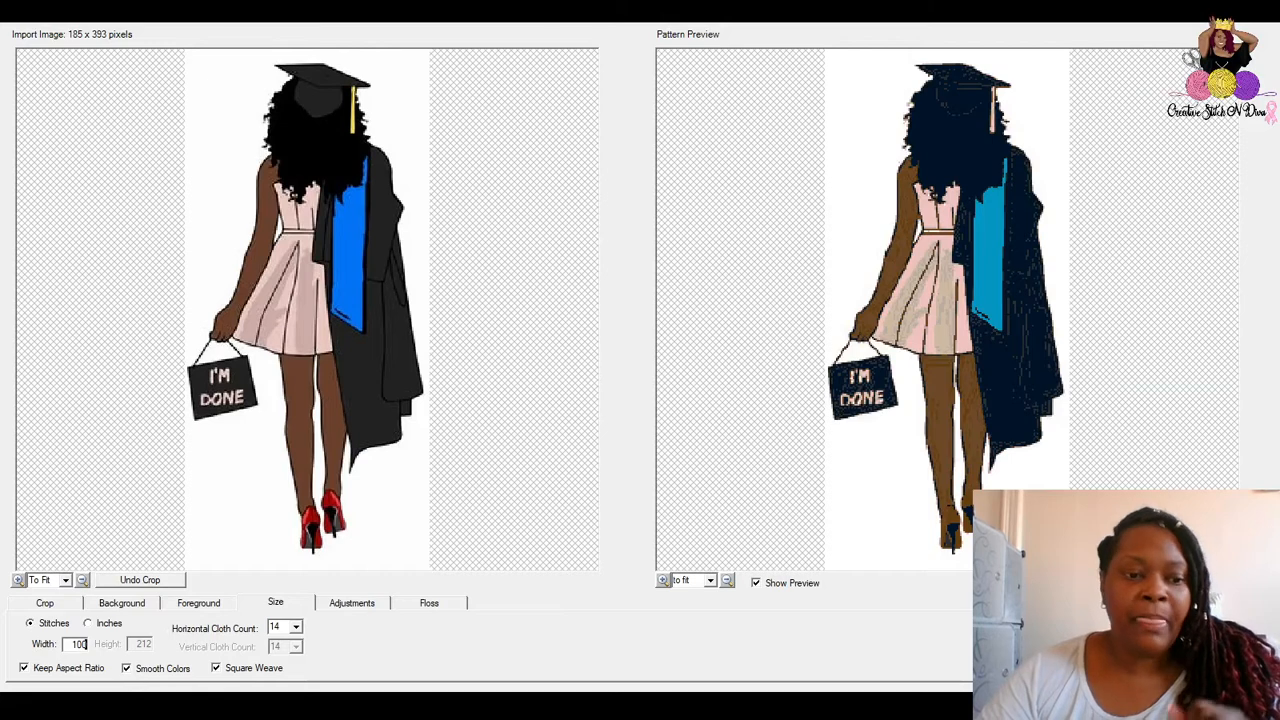
pyautogui.press('Return')
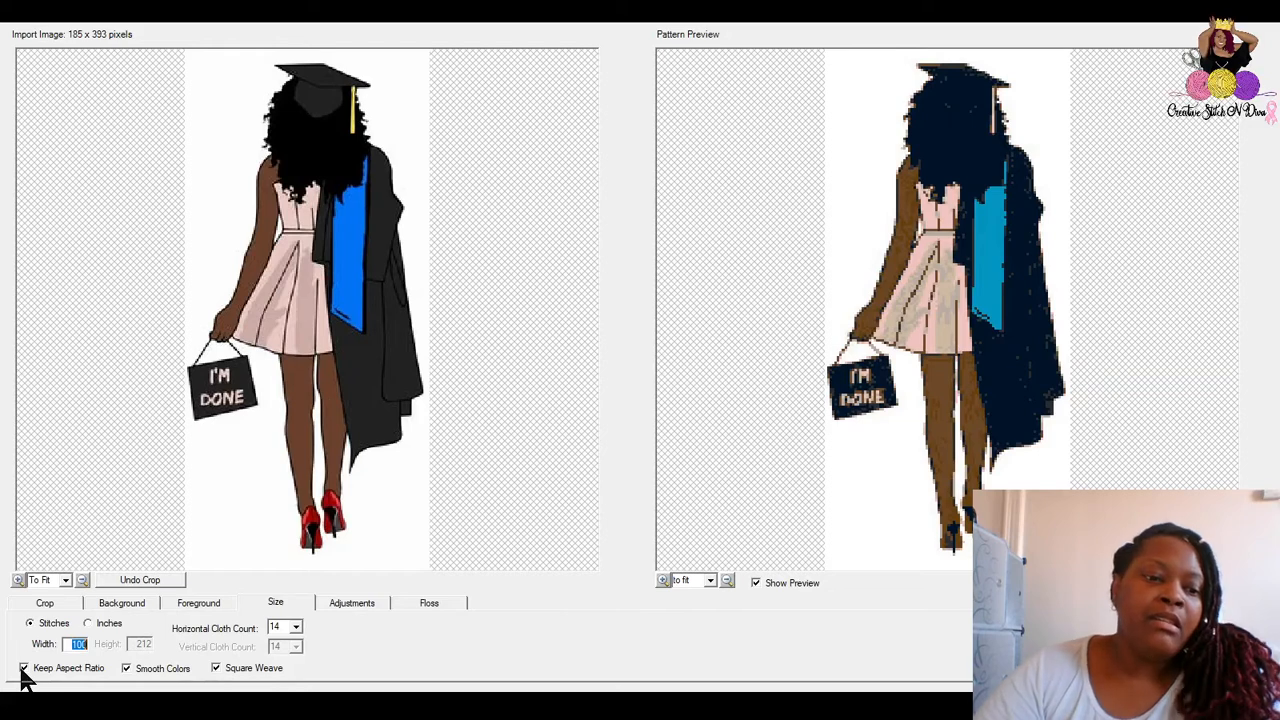
# Release the aspect ratio and set the pattern height to 150 stitches
pyautogui.click(24, 669)
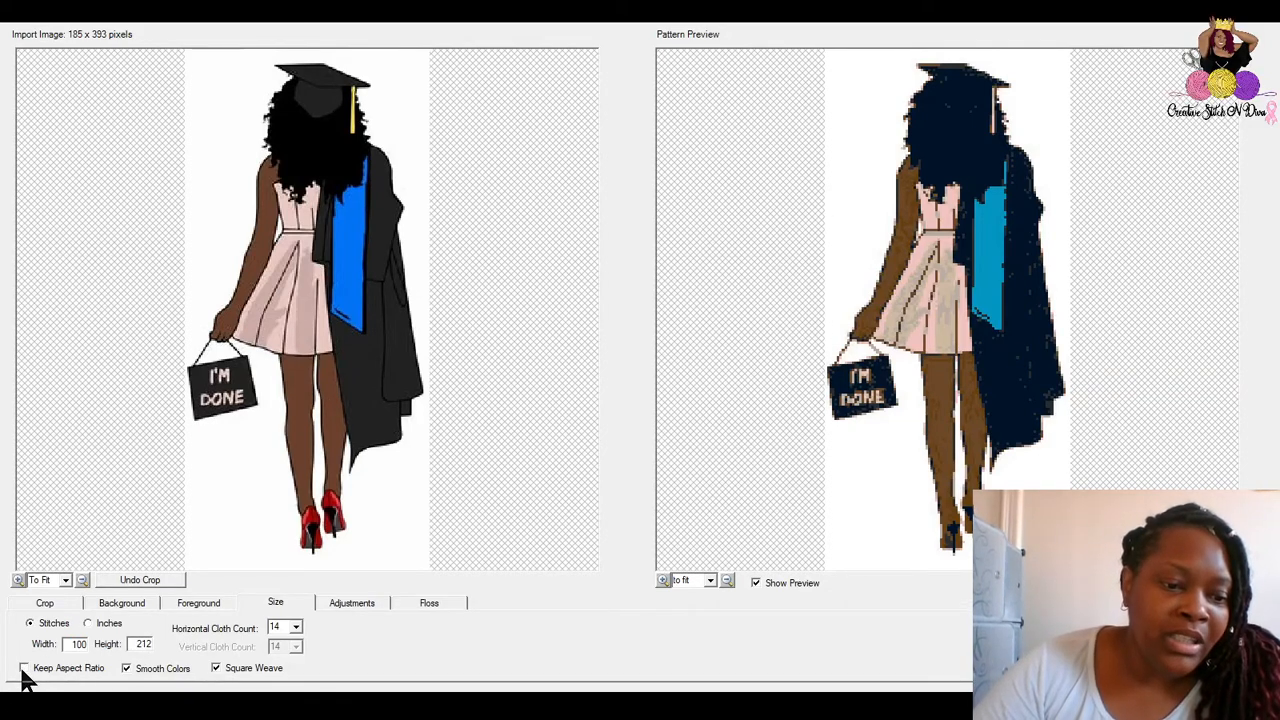
pyautogui.moveTo(131, 645); pyautogui.dragTo(208, 645)
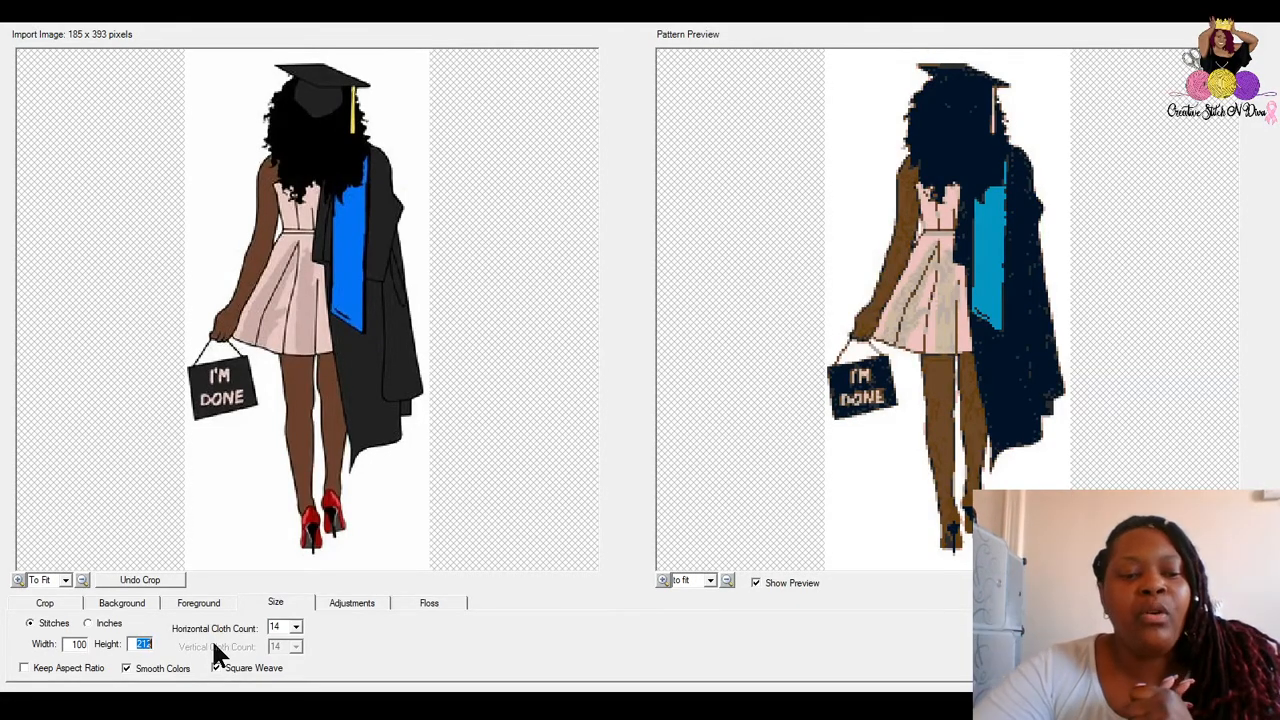
pyautogui.write('150')
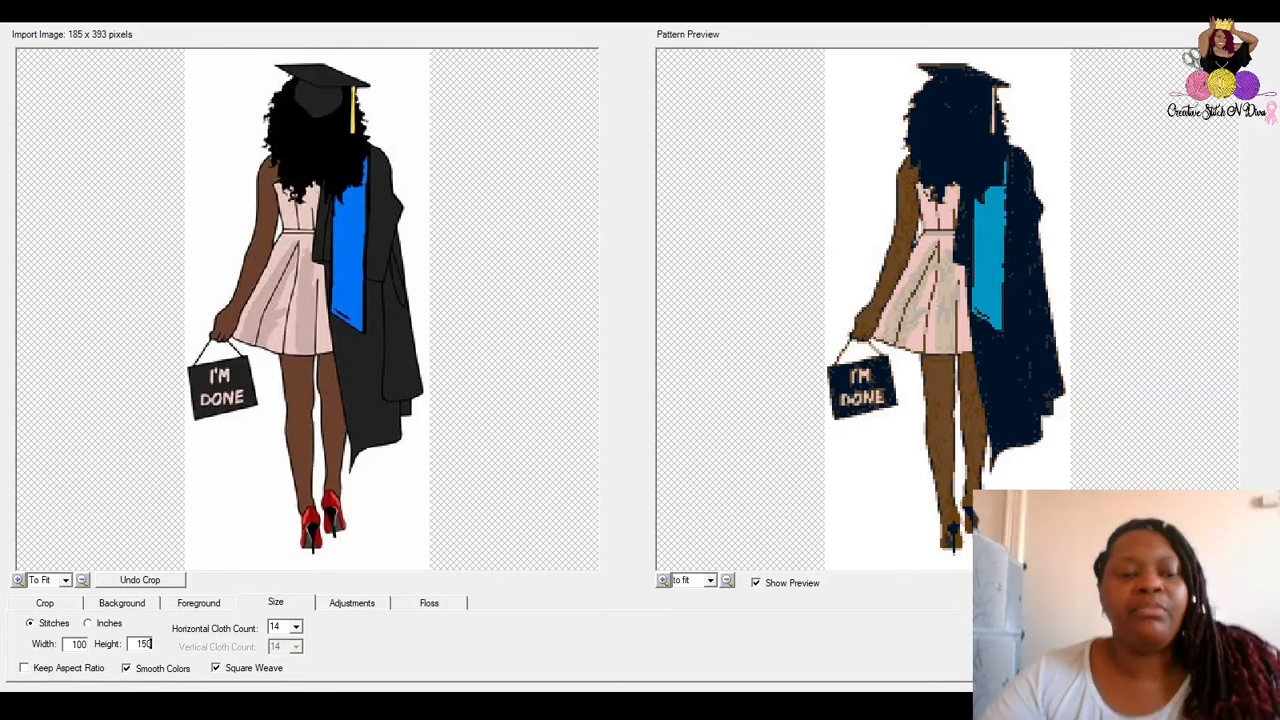
pyautogui.press('Return')
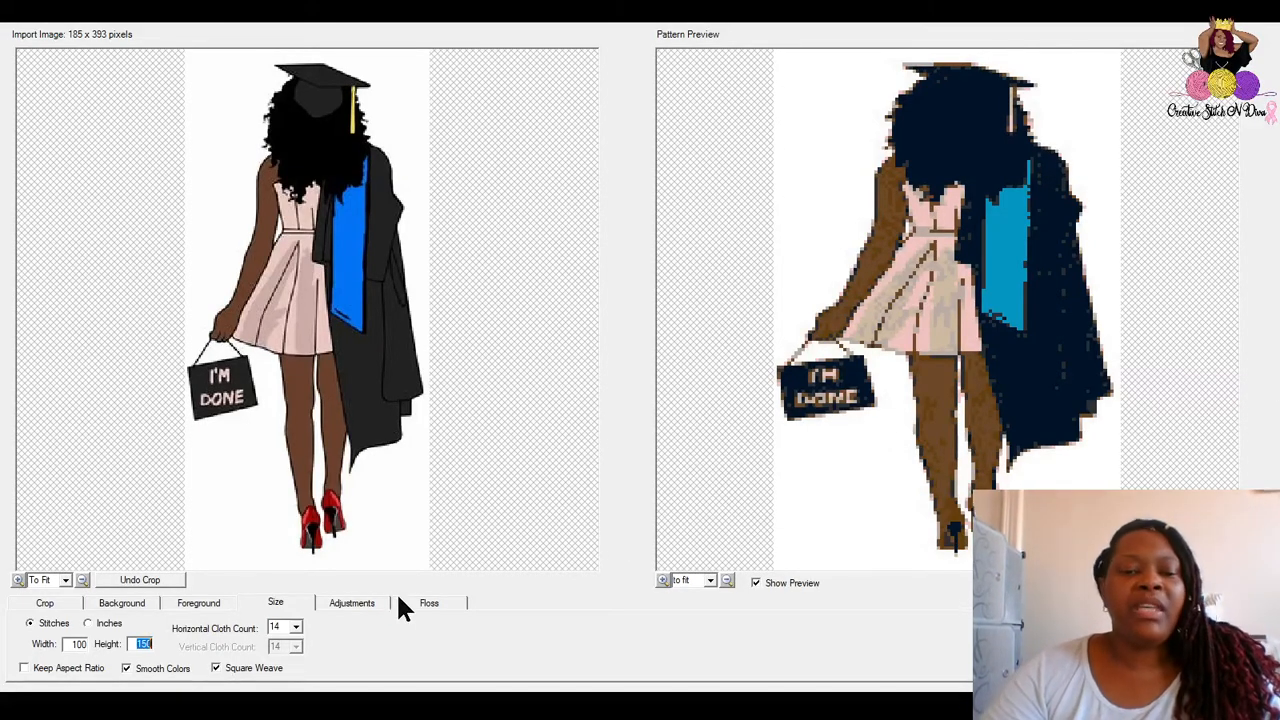
# Set the maximum number of floss colors to use to 15
pyautogui.click(426, 606)
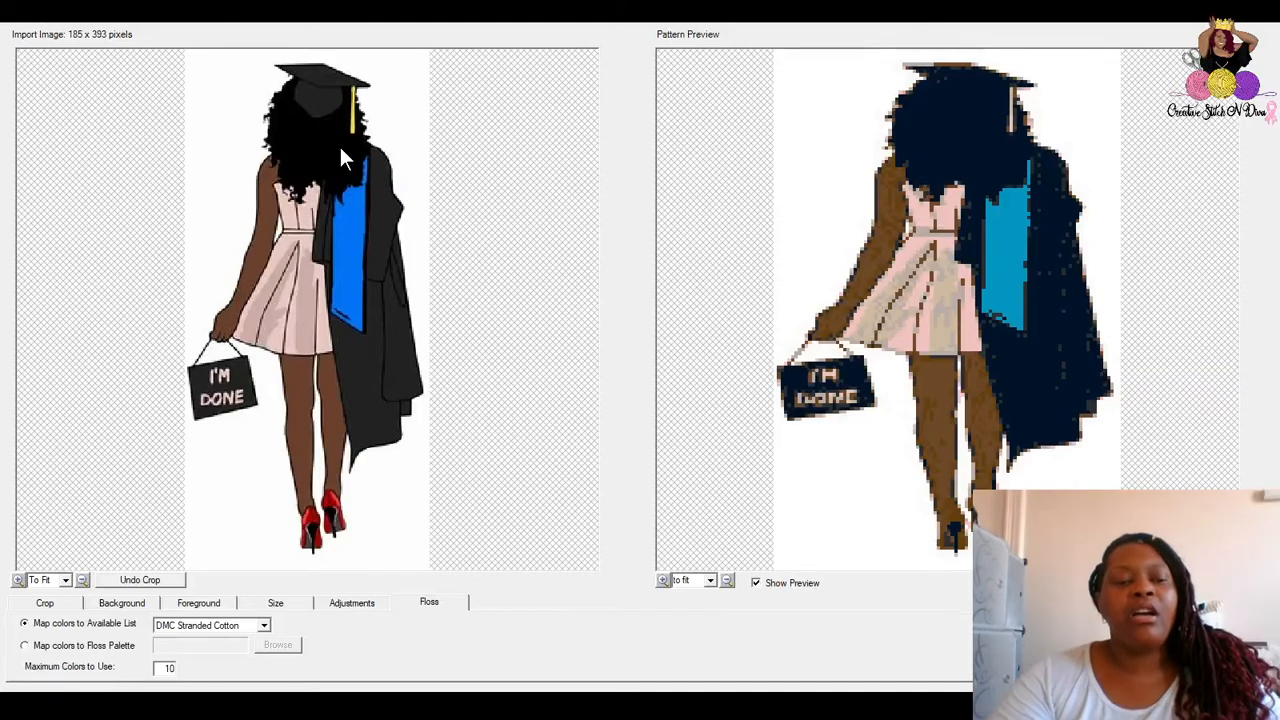
pyautogui.doubleClick(166, 668)
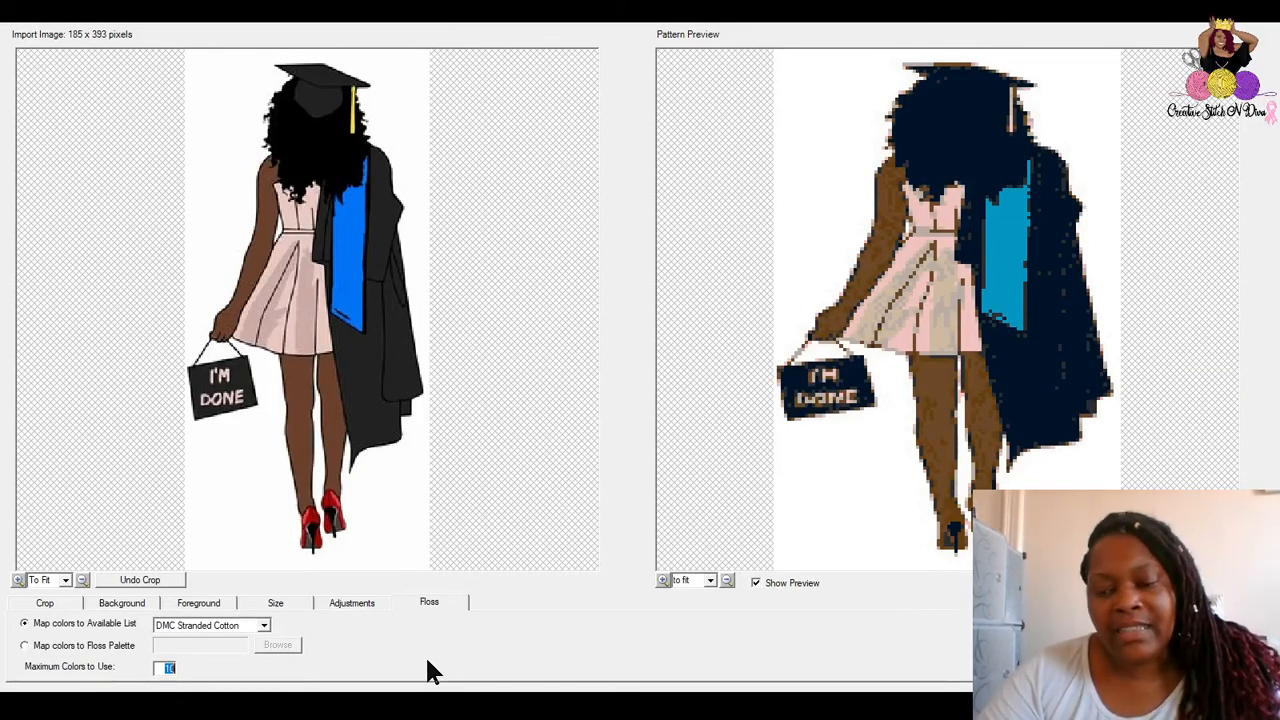
pyautogui.write('15')
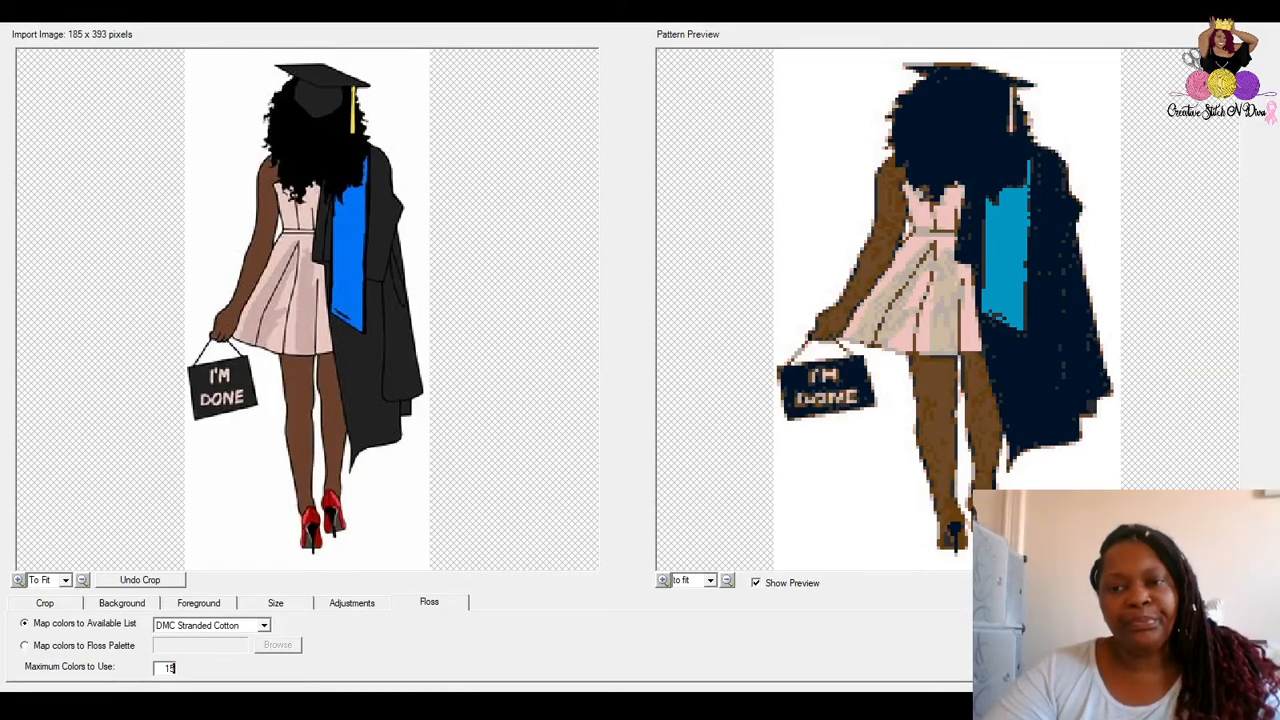
pyautogui.press('Return')
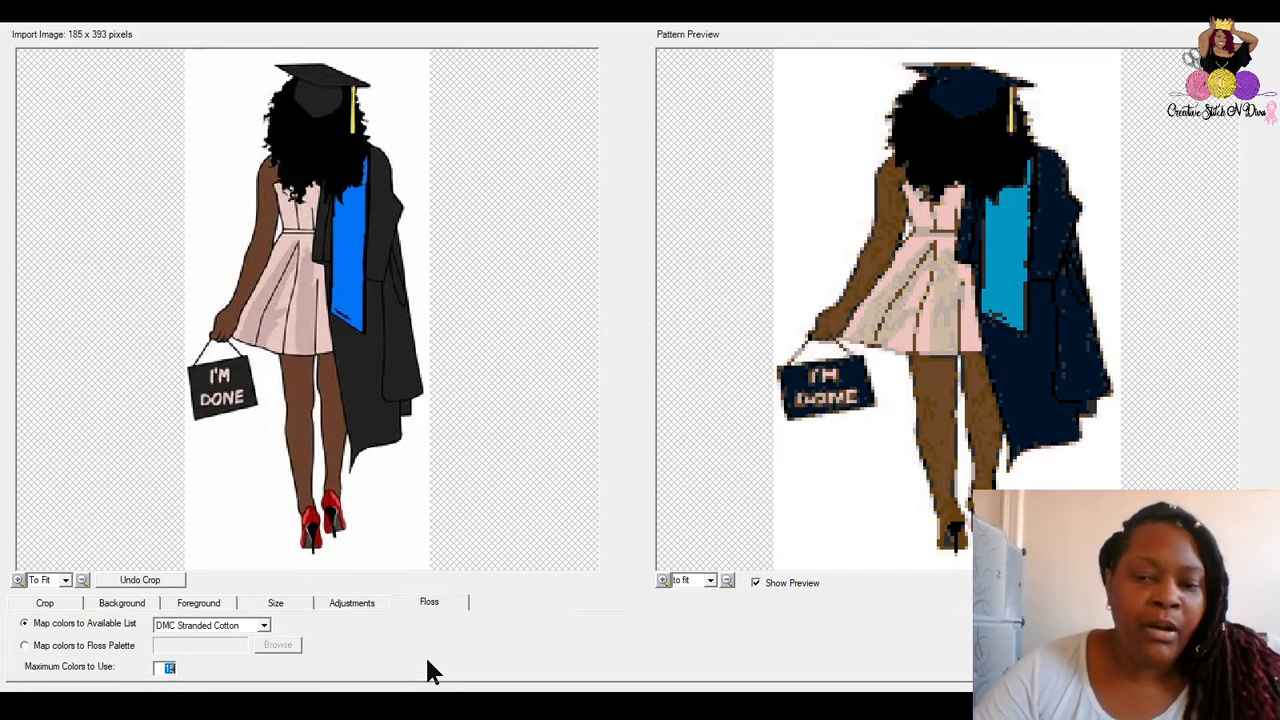
# Try a maximum of 20 floss colors and return the limit to 15
pyautogui.write('20')
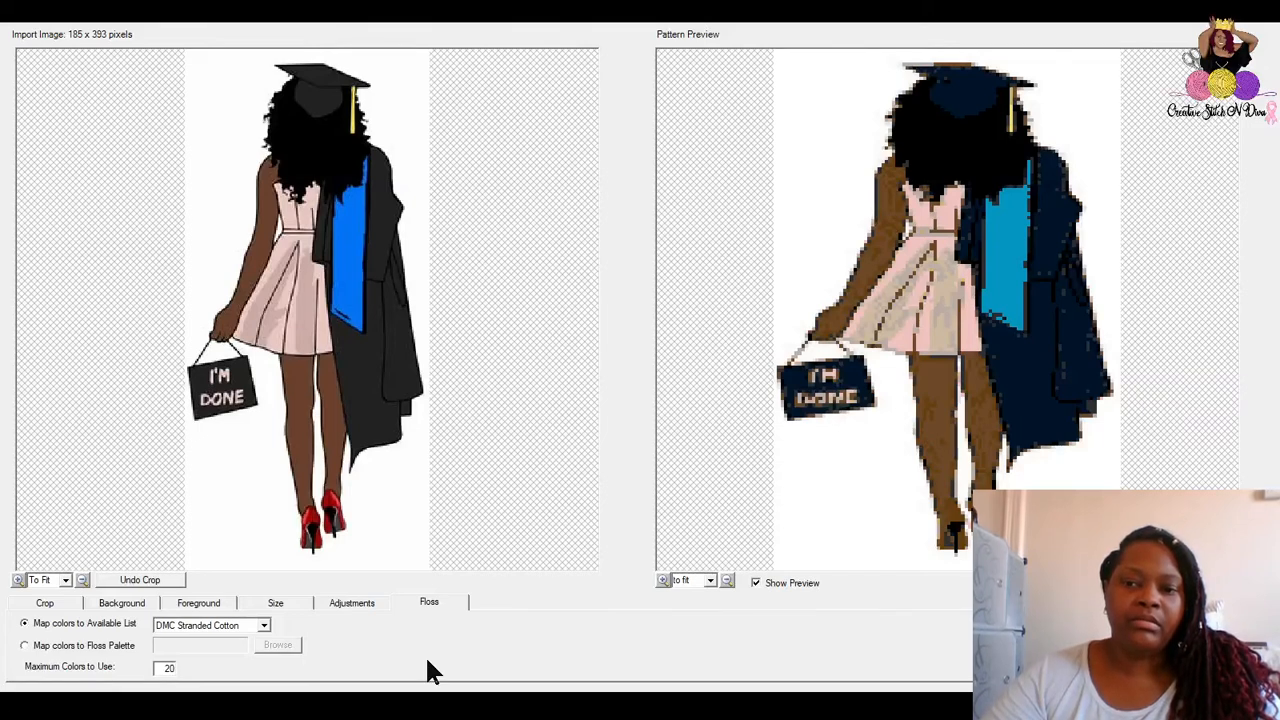
pyautogui.press('Return')
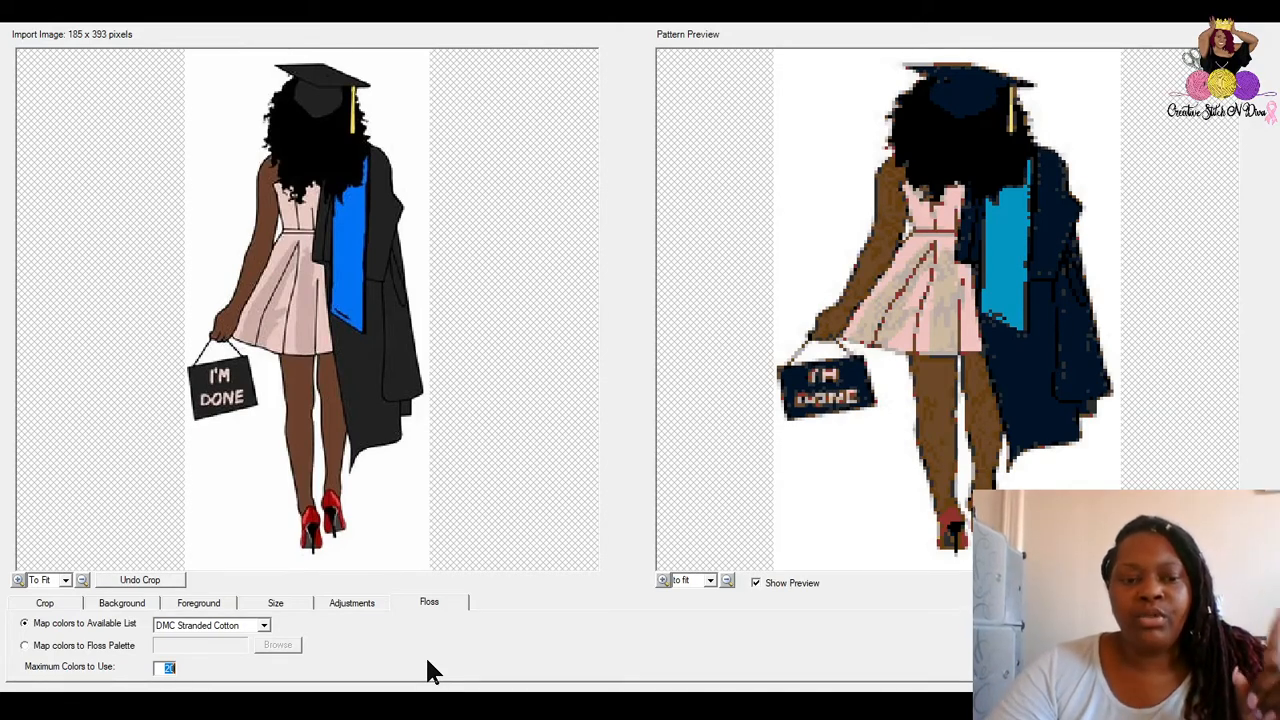
pyautogui.write('15')
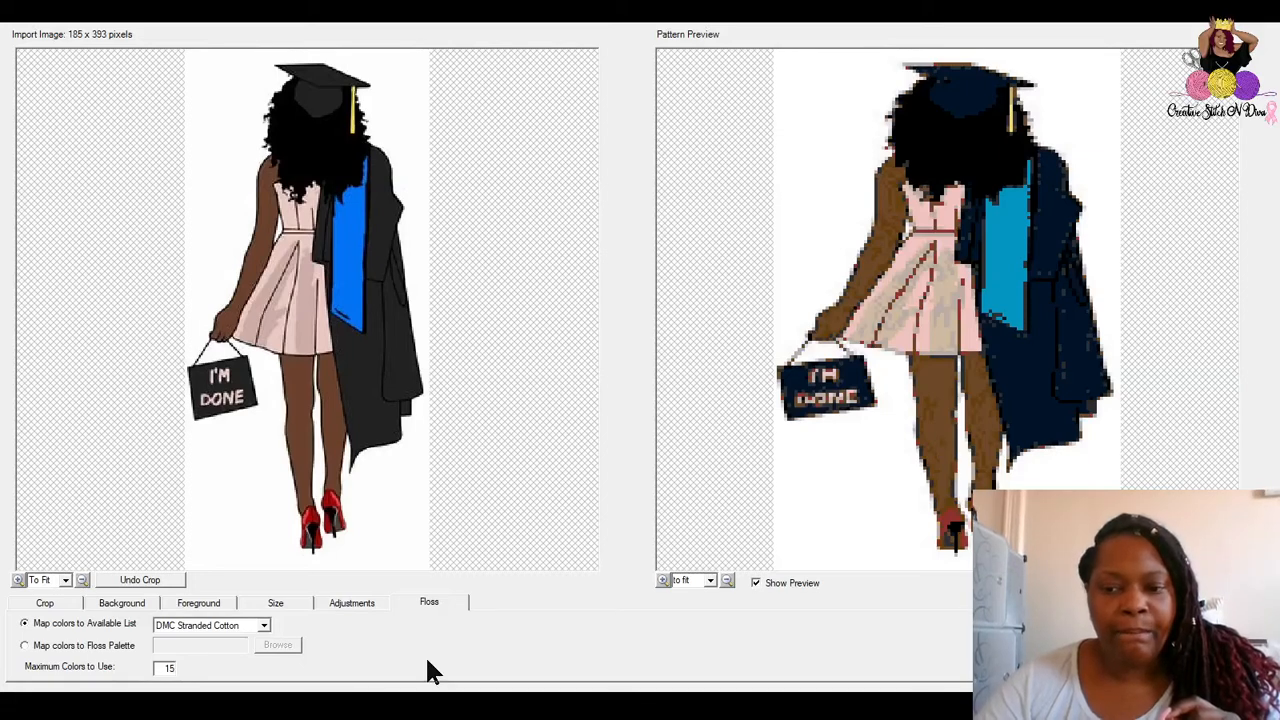
pyautogui.press('Return')
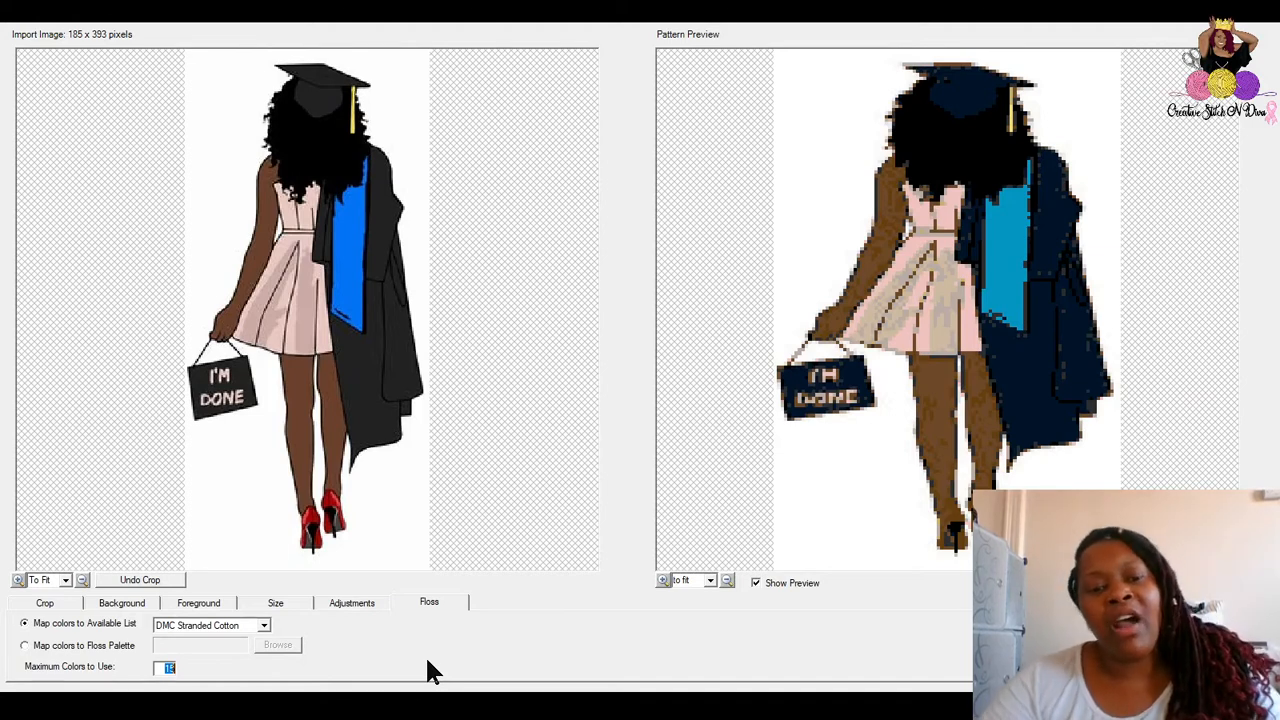
# Try image brightness levels of 10, -4, -24, 6, 26 and 12 to compare their effect on the pattern preview
pyautogui.click(335, 610)
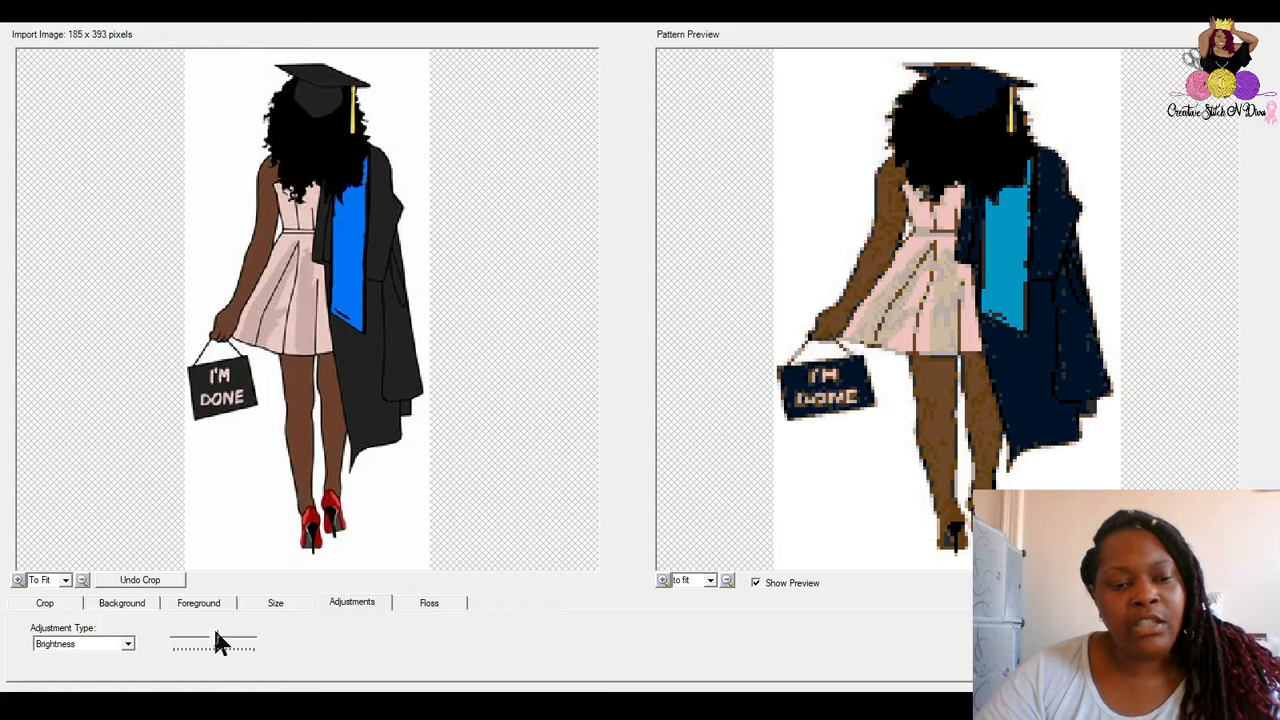
pyautogui.moveTo(216, 632); pyautogui.dragTo(221, 634)
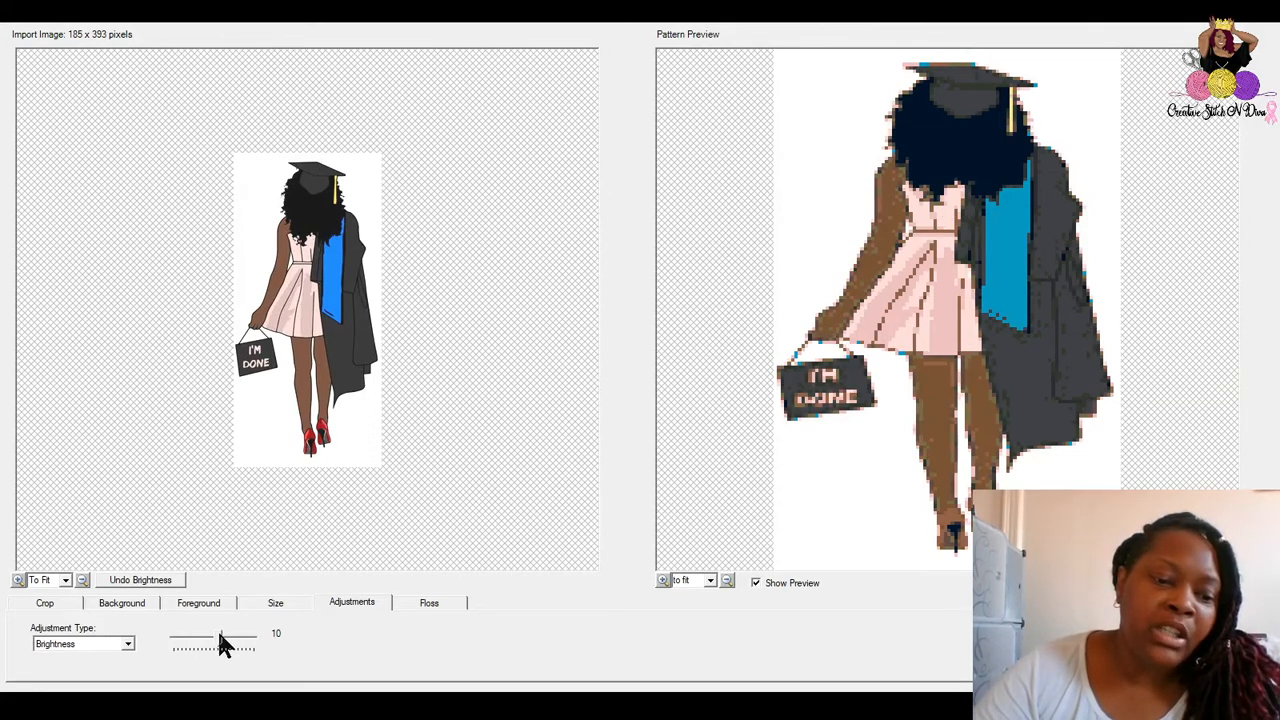
pyautogui.moveTo(219, 633); pyautogui.dragTo(215, 636)
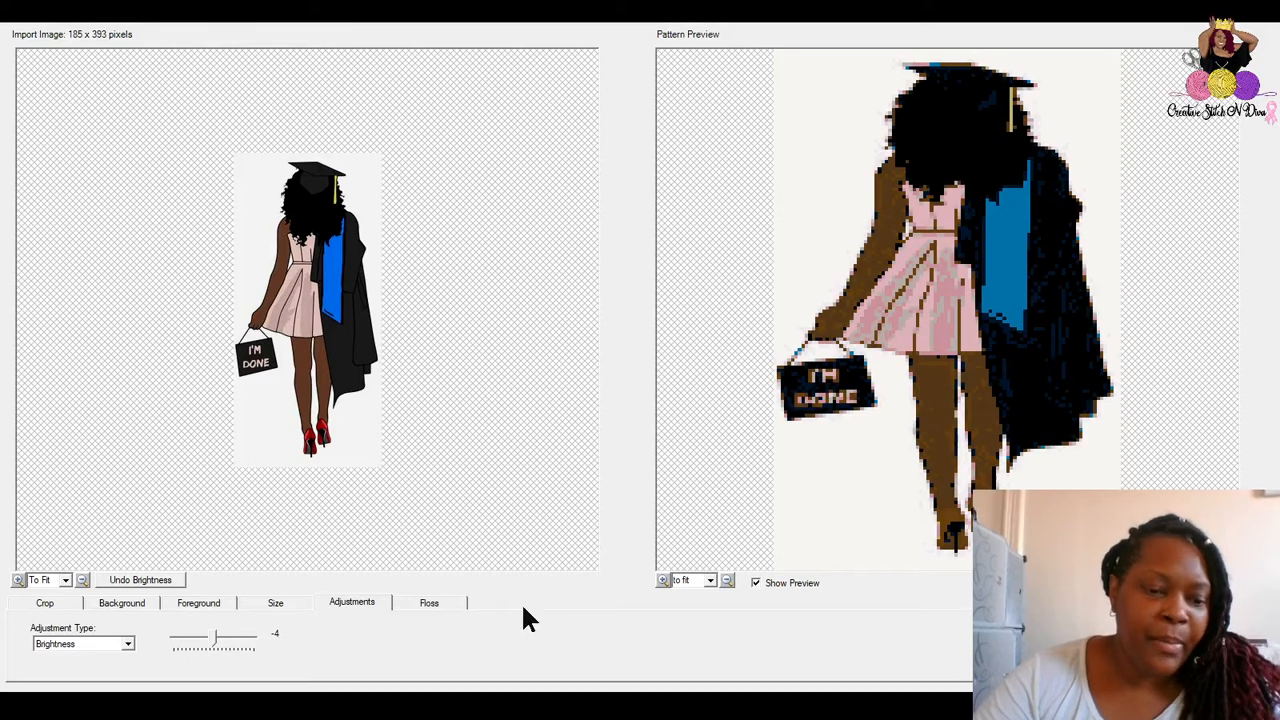
pyautogui.moveTo(212, 640); pyautogui.dragTo(203, 641)
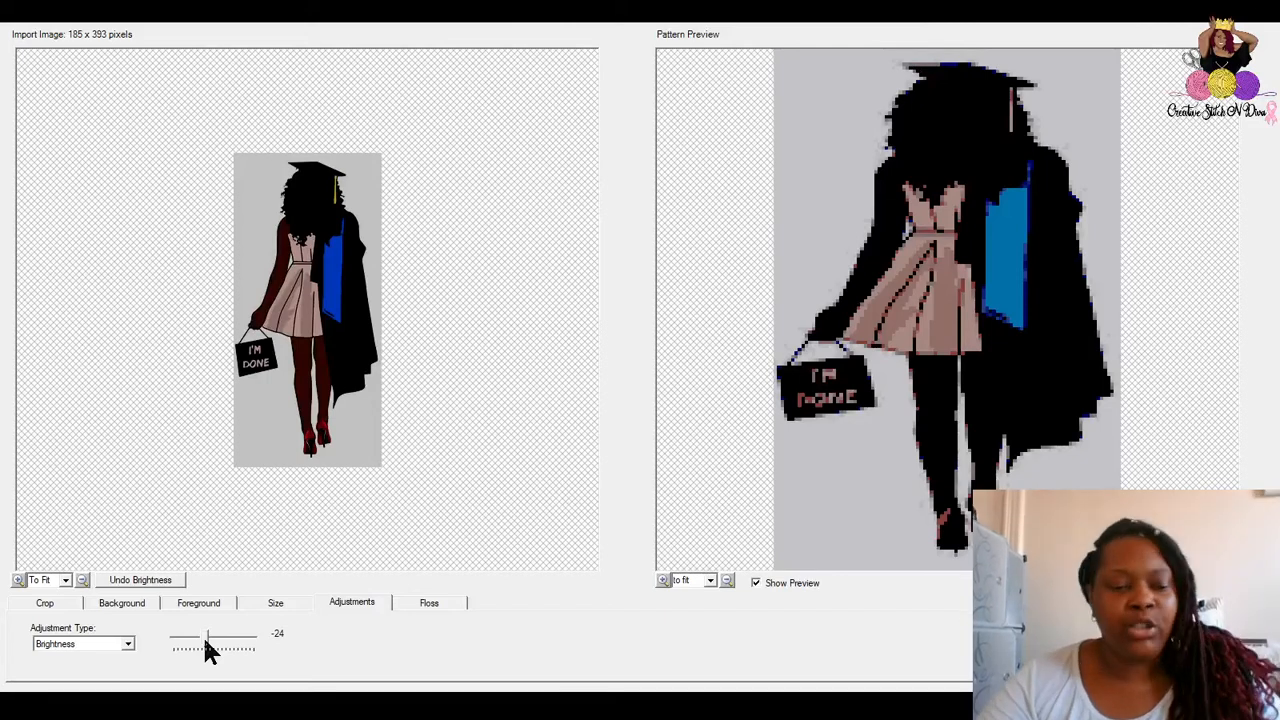
pyautogui.moveTo(205, 642); pyautogui.dragTo(221, 641)
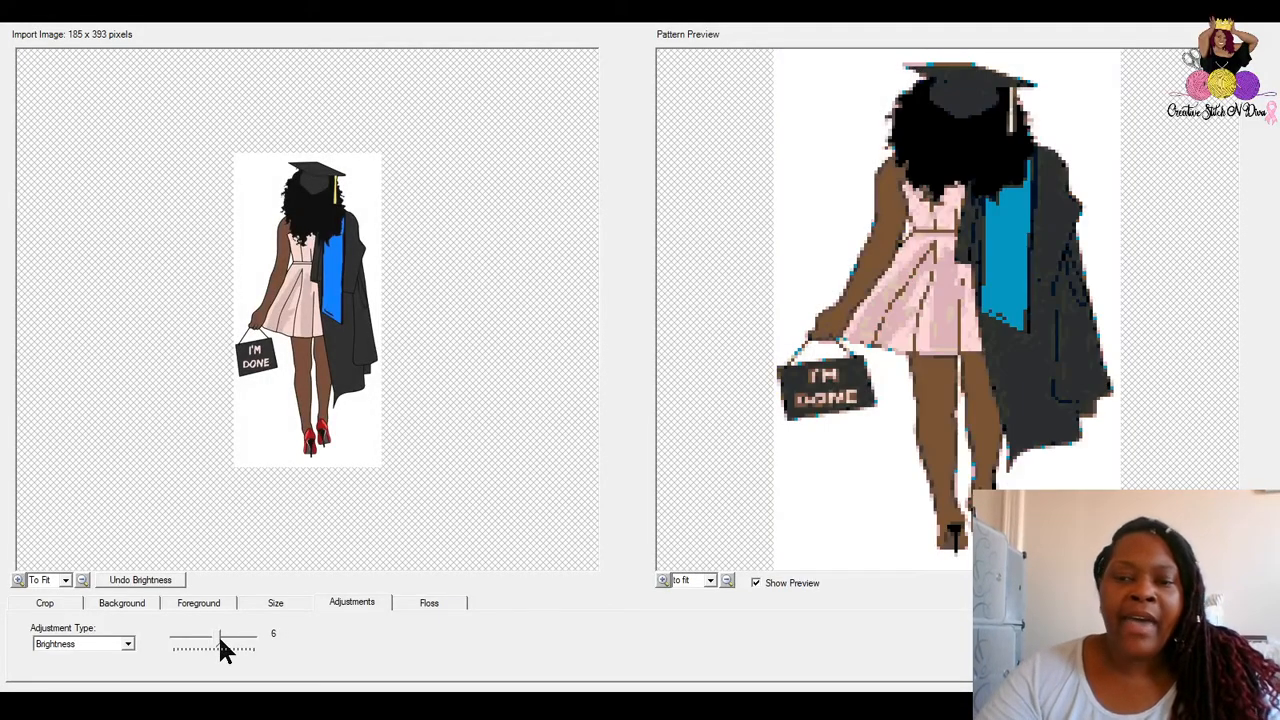
pyautogui.moveTo(221, 641); pyautogui.dragTo(228, 641)
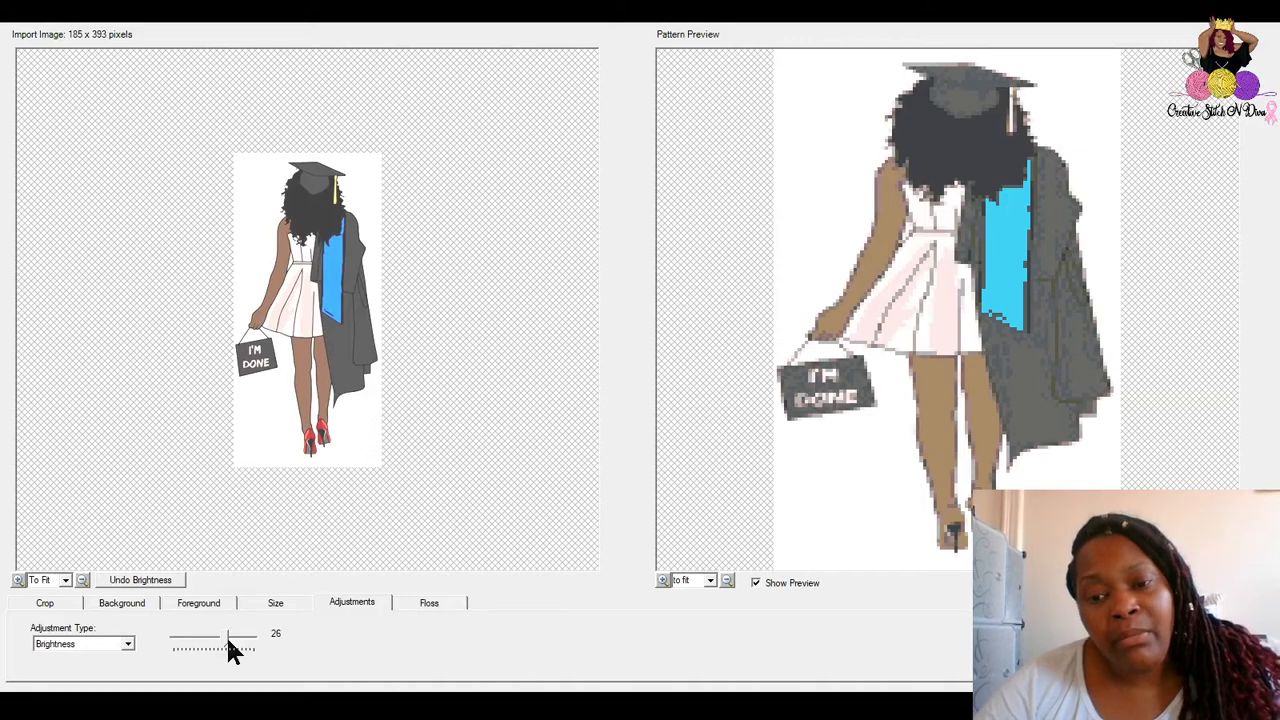
pyautogui.moveTo(226, 642); pyautogui.dragTo(221, 640)
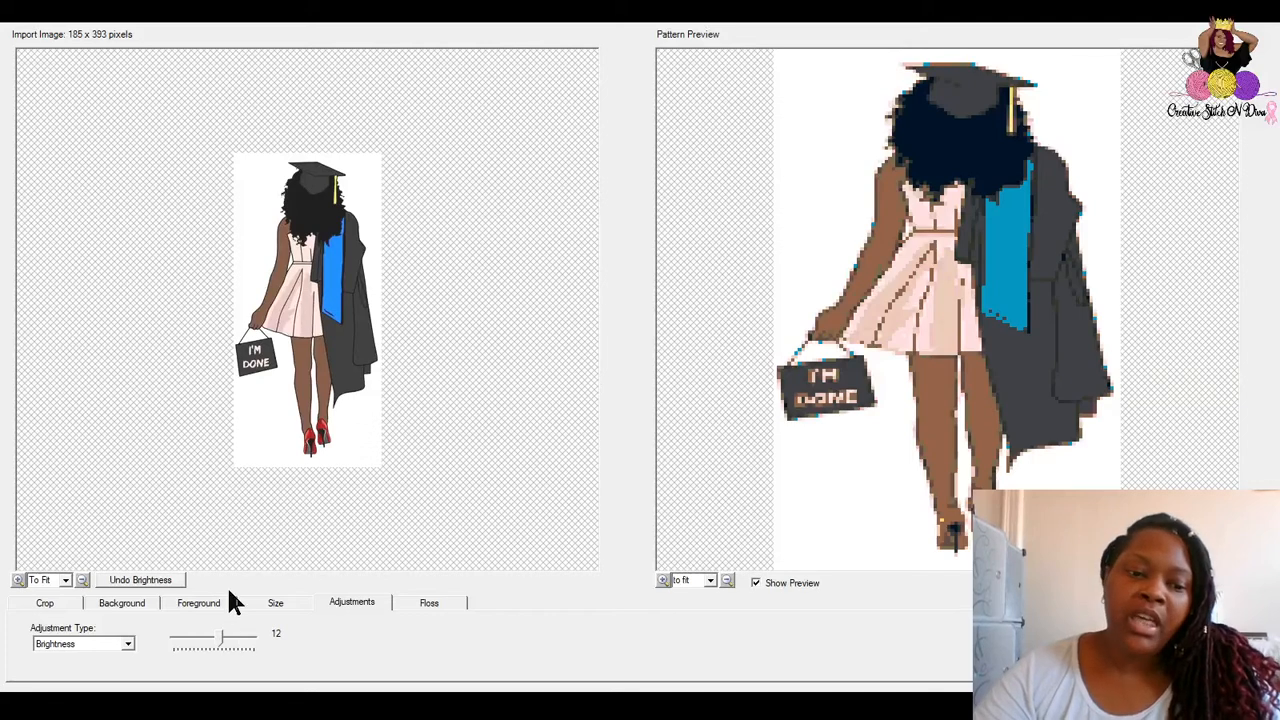
# Raise the image brightness gradually through 18, 22 and 24 to 30
pyautogui.click(227, 647)
pyautogui.moveTo(224, 638); pyautogui.dragTo(222, 634)
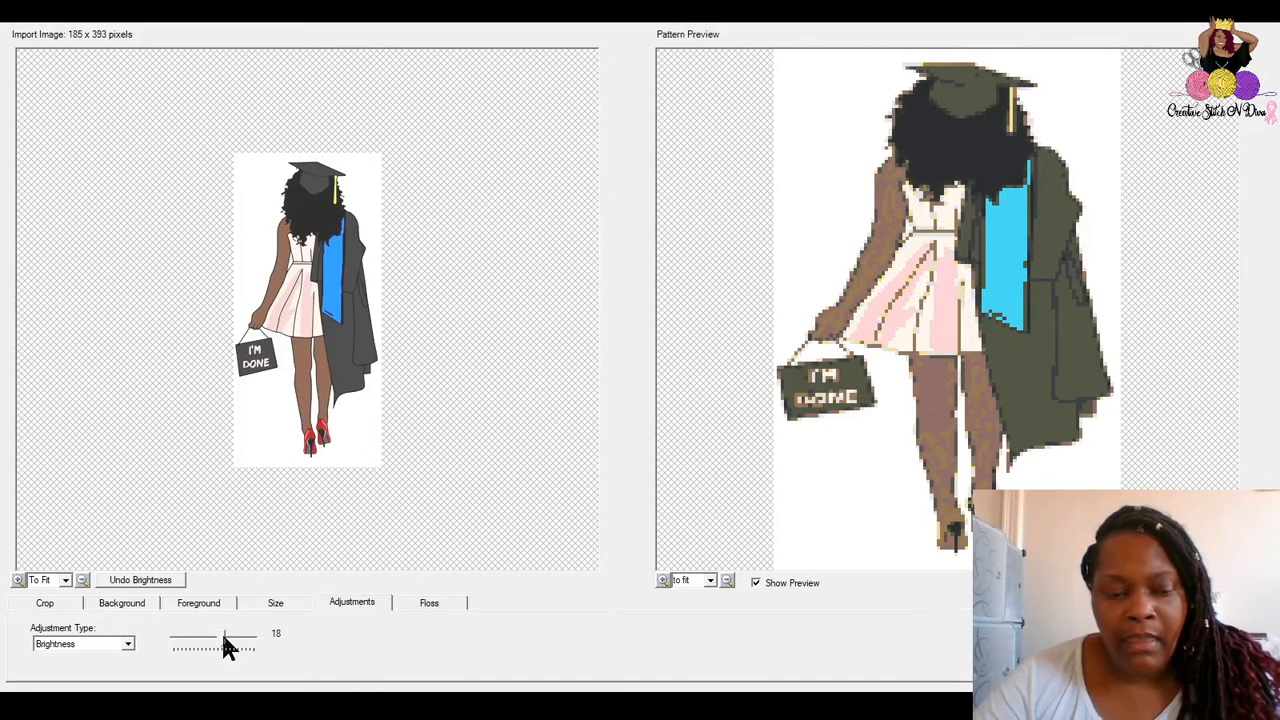
pyautogui.moveTo(223, 640); pyautogui.dragTo(226, 642)
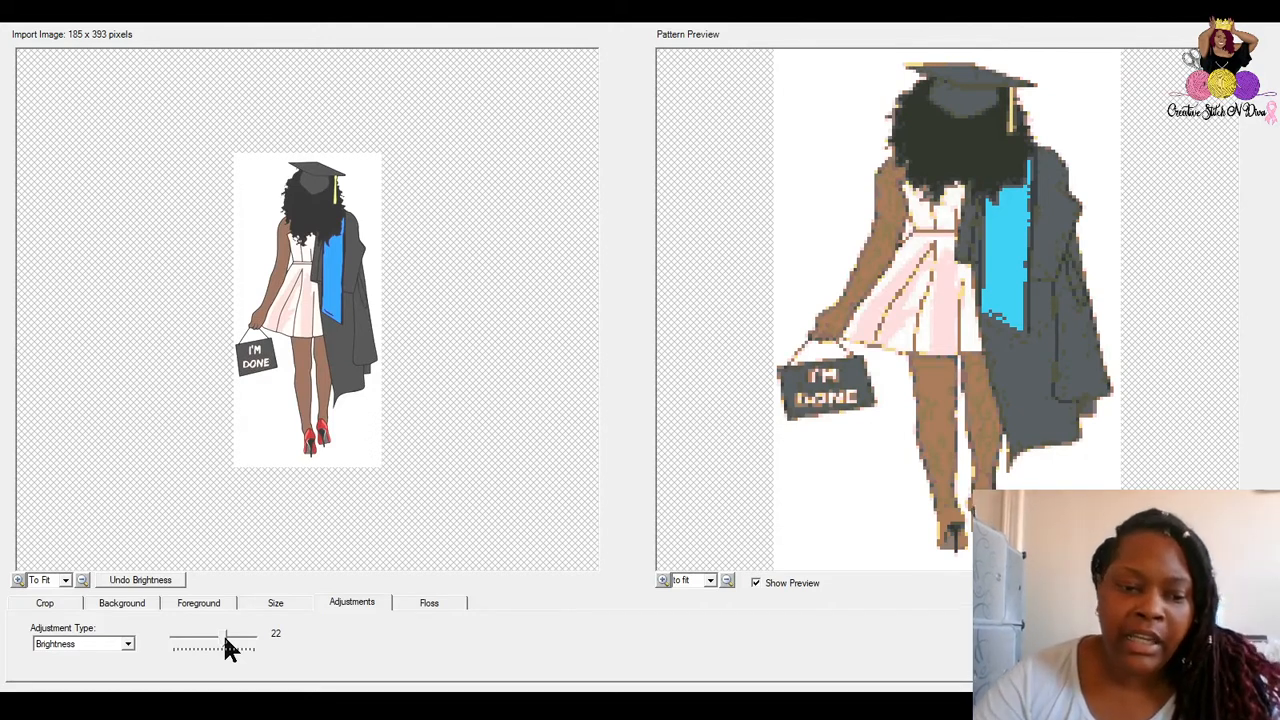
pyautogui.moveTo(225, 636); pyautogui.dragTo(227, 635)
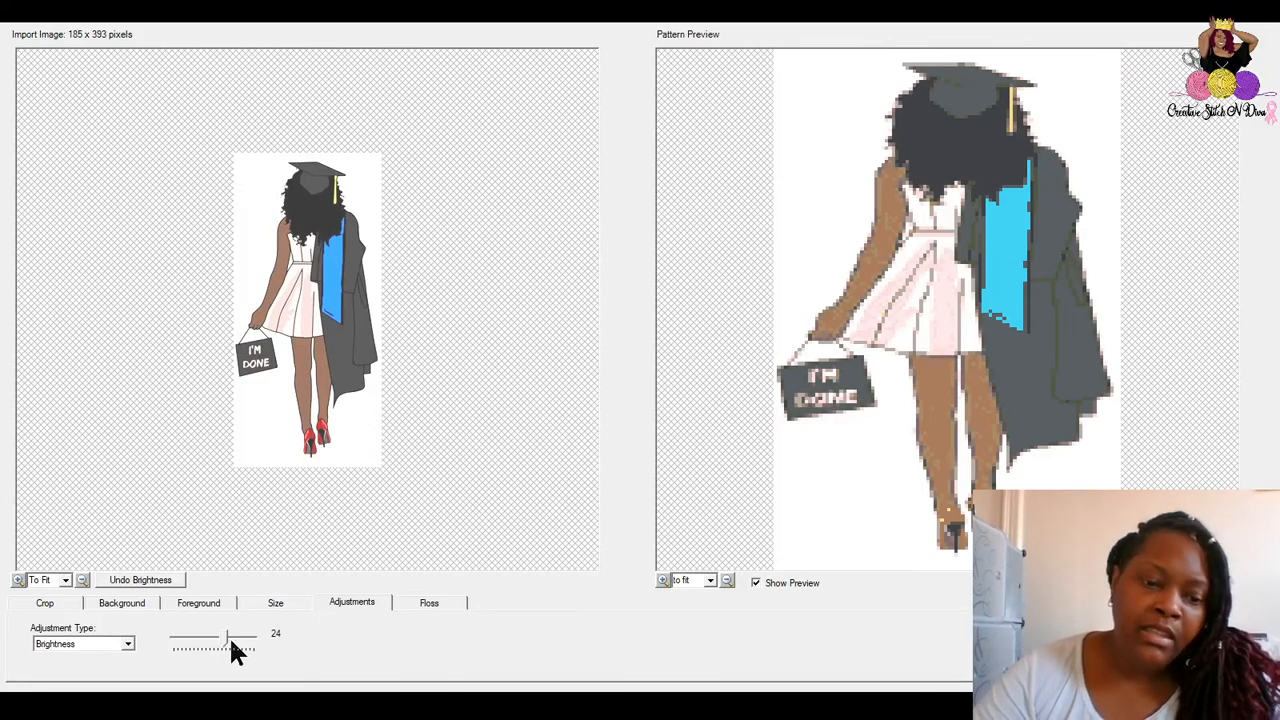
pyautogui.moveTo(226, 641); pyautogui.dragTo(230, 643)
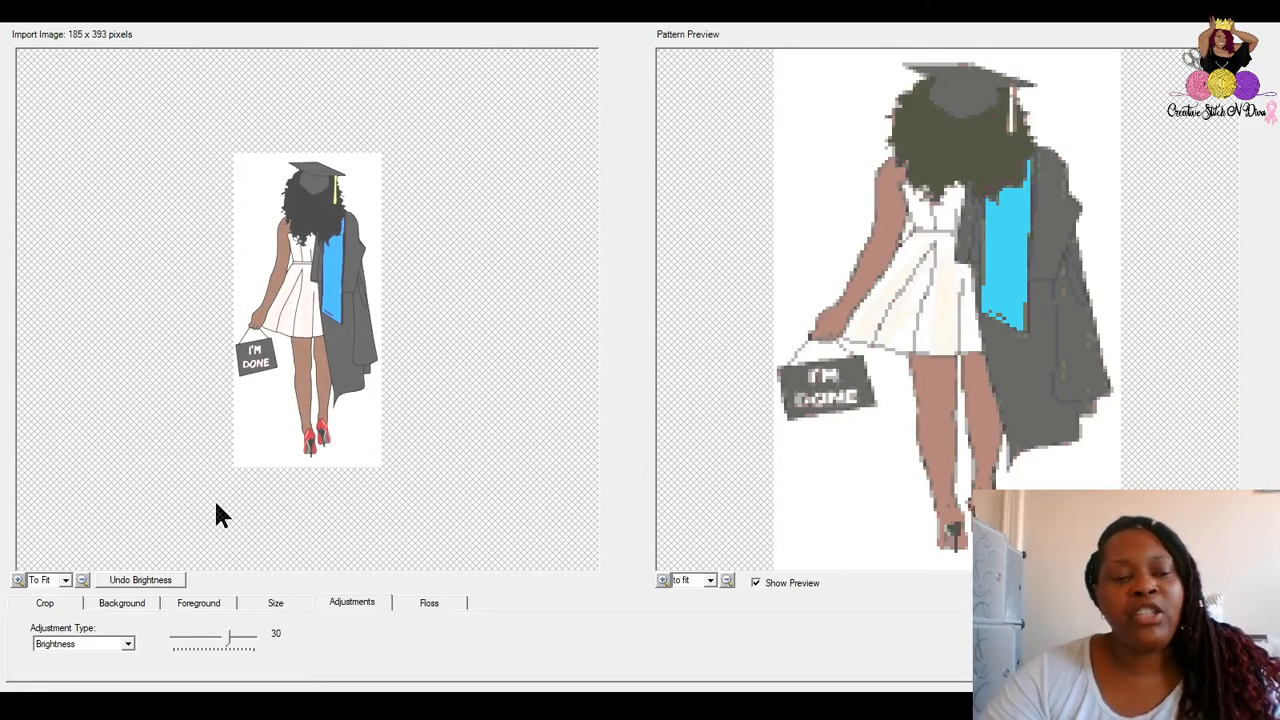
# Review the selector options for the background and for the foreground colors
pyautogui.click(142, 604)
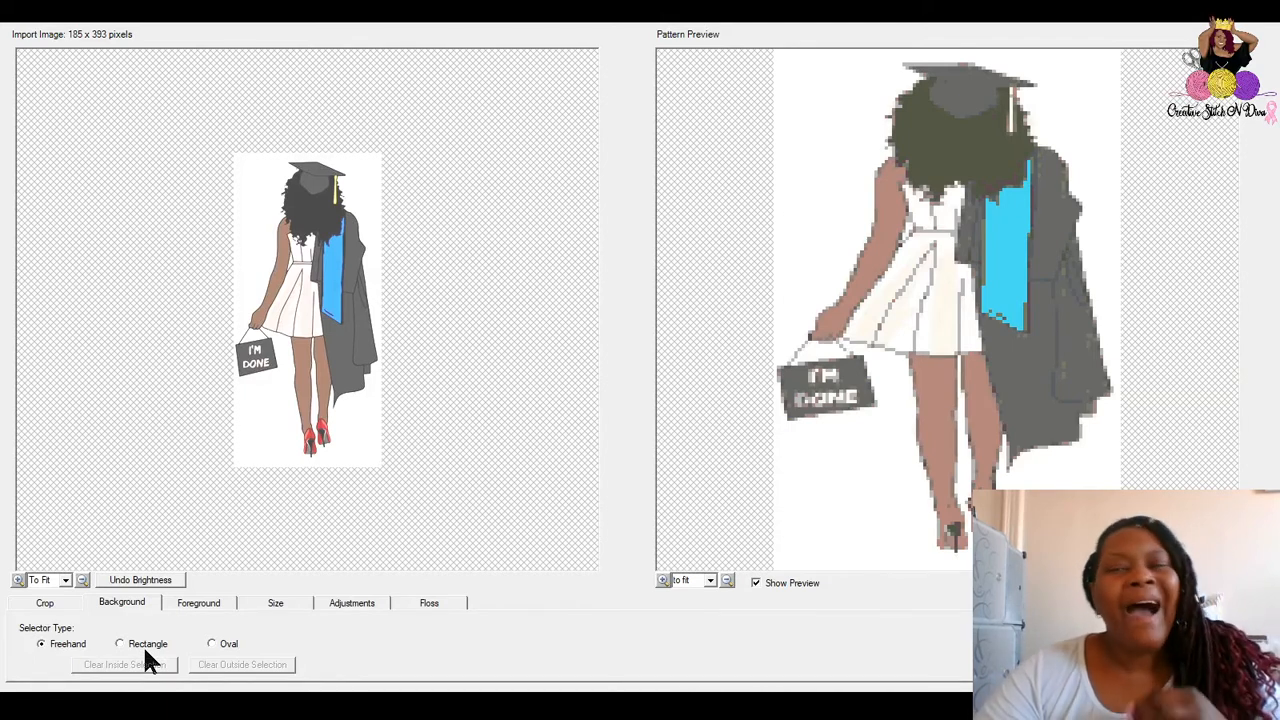
pyautogui.click(210, 603)
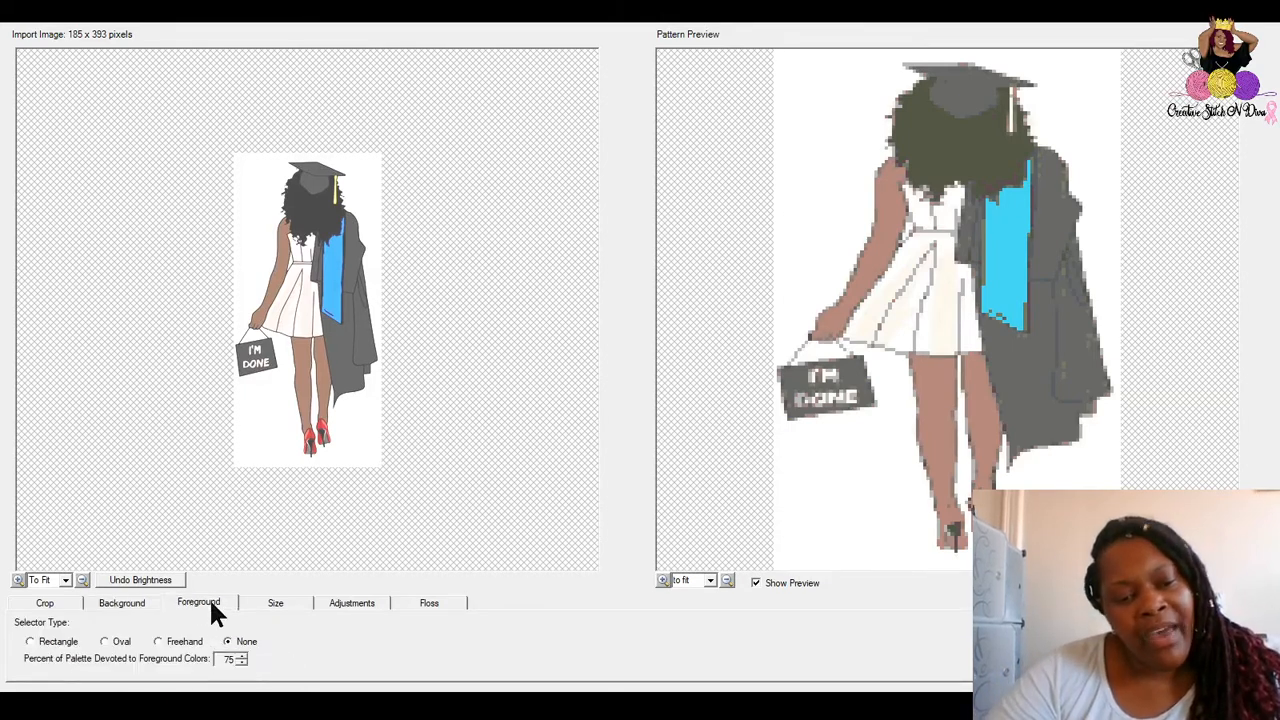